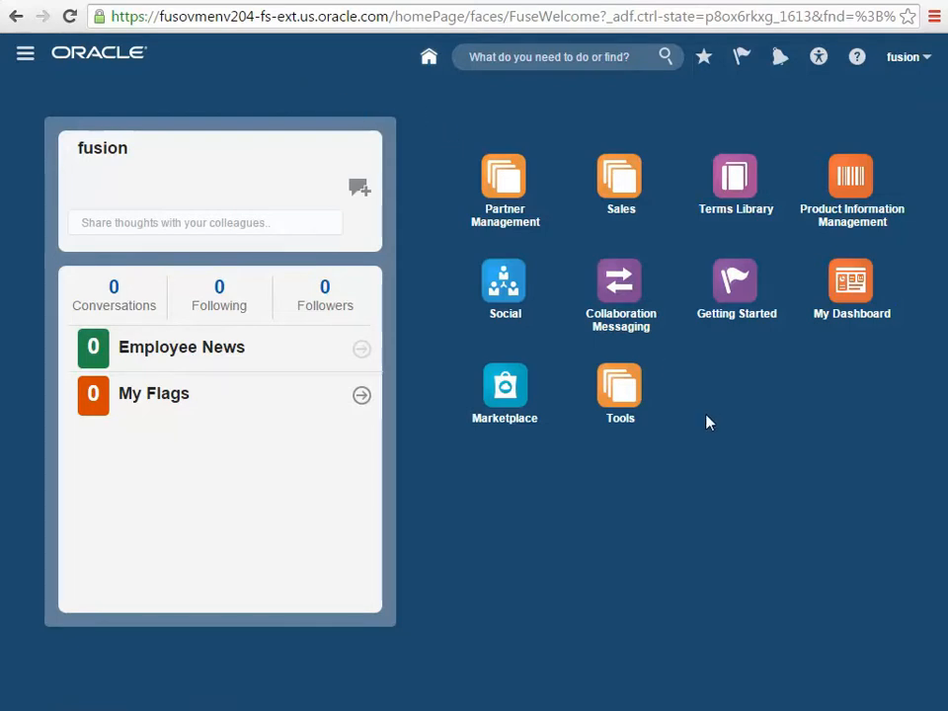
# Open the Structure page, expand the Incentive Compensation category and examine its page entries against the navigator's contents
pyautogui.click(25, 57)
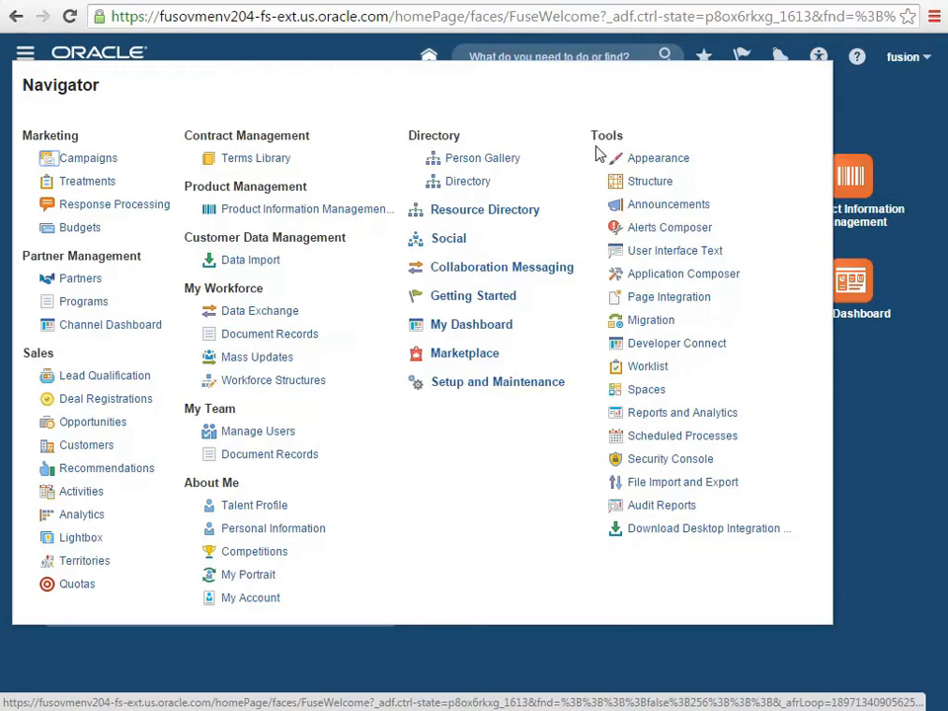
pyautogui.click(651, 183)
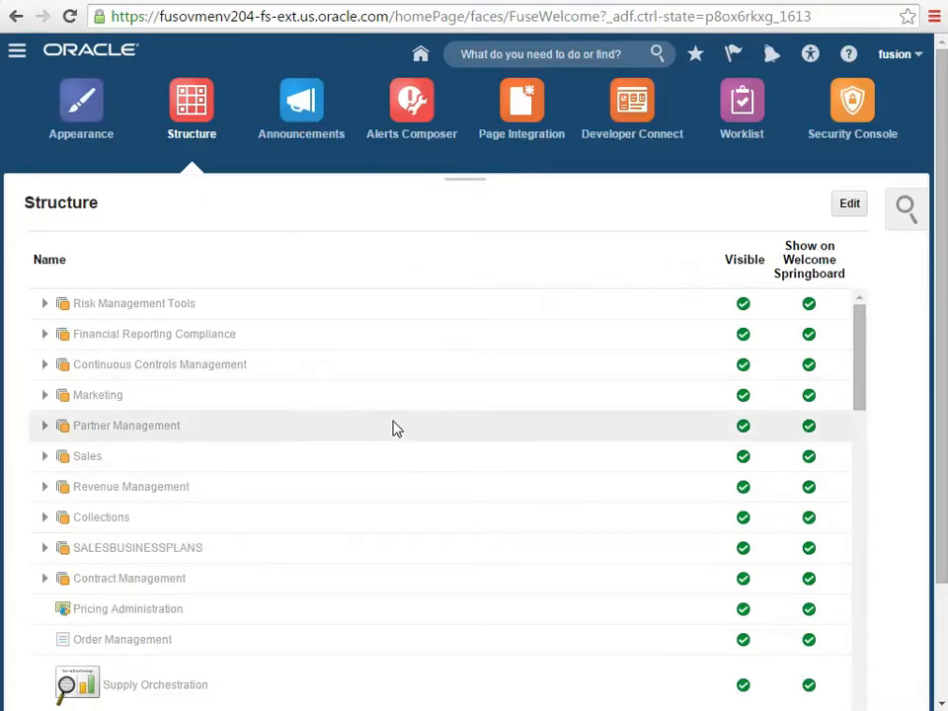
pyautogui.moveTo(859, 343); pyautogui.dragTo(857, 489)
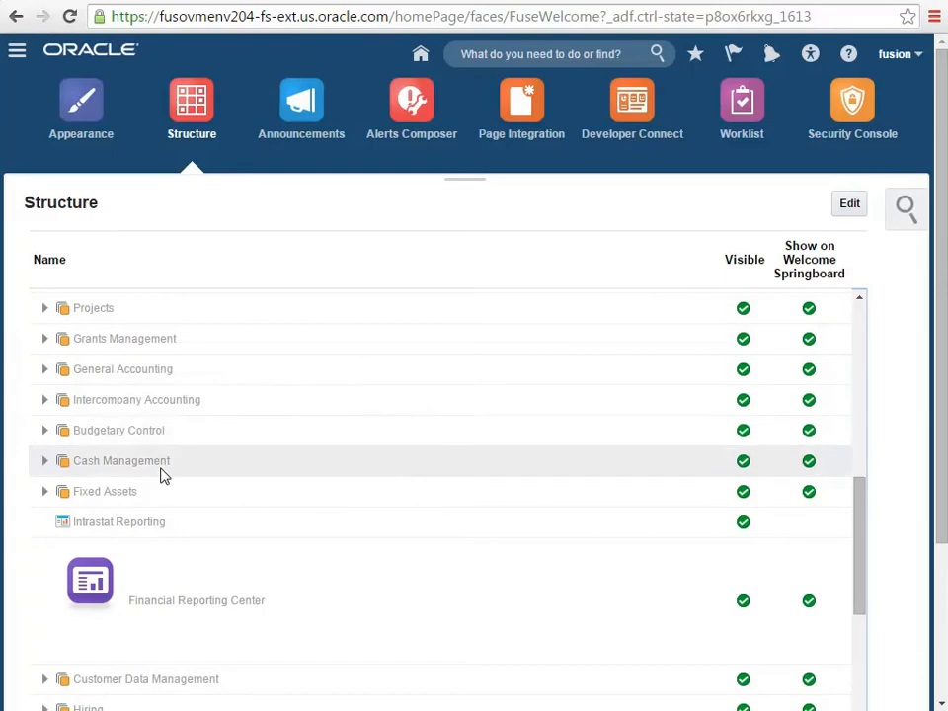
pyautogui.scroll(-5, 163, 474)
pyautogui.scroll(2, 175, 387)
pyautogui.click(278, 406)
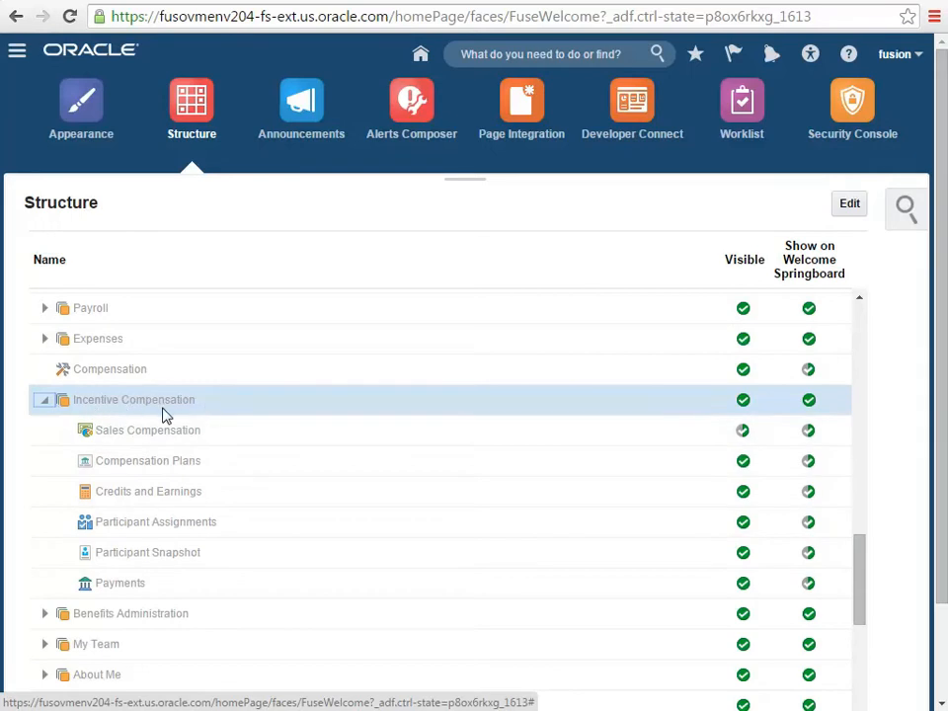
pyautogui.click(14, 56)
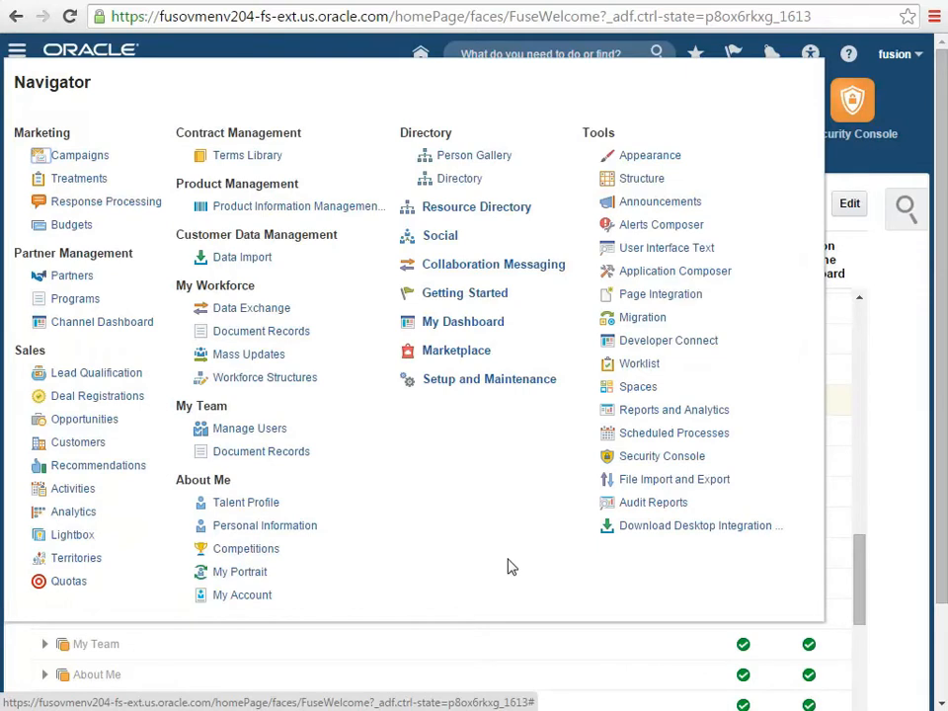
pyautogui.click(891, 465)
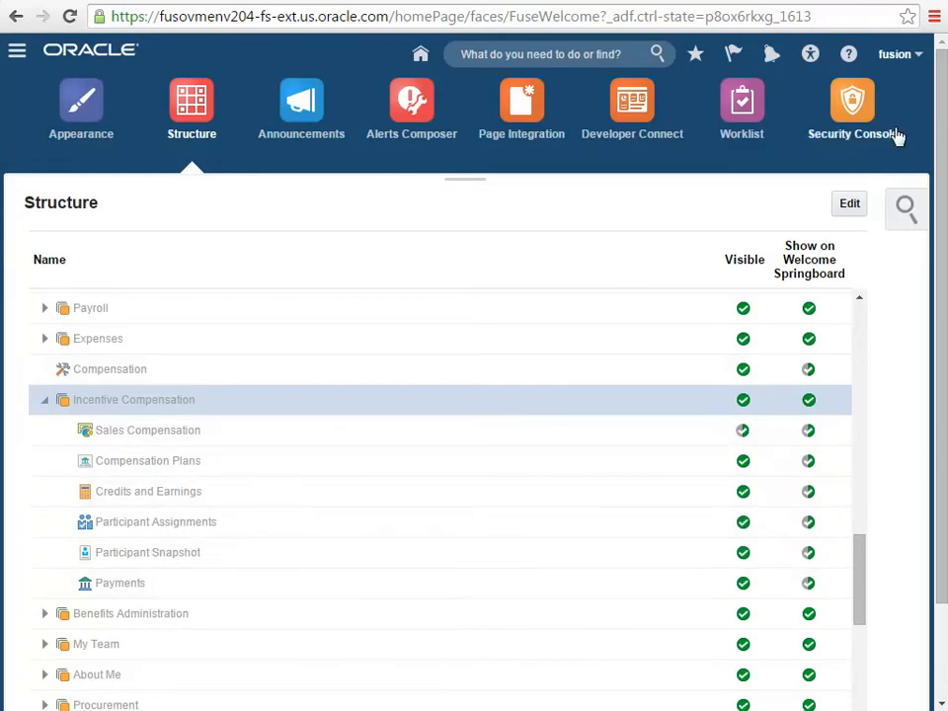
# Search the available sandboxes for JB, set ApplCoreLongSB_JB_IC as the active sandbox and enter it
pyautogui.click(909, 64)
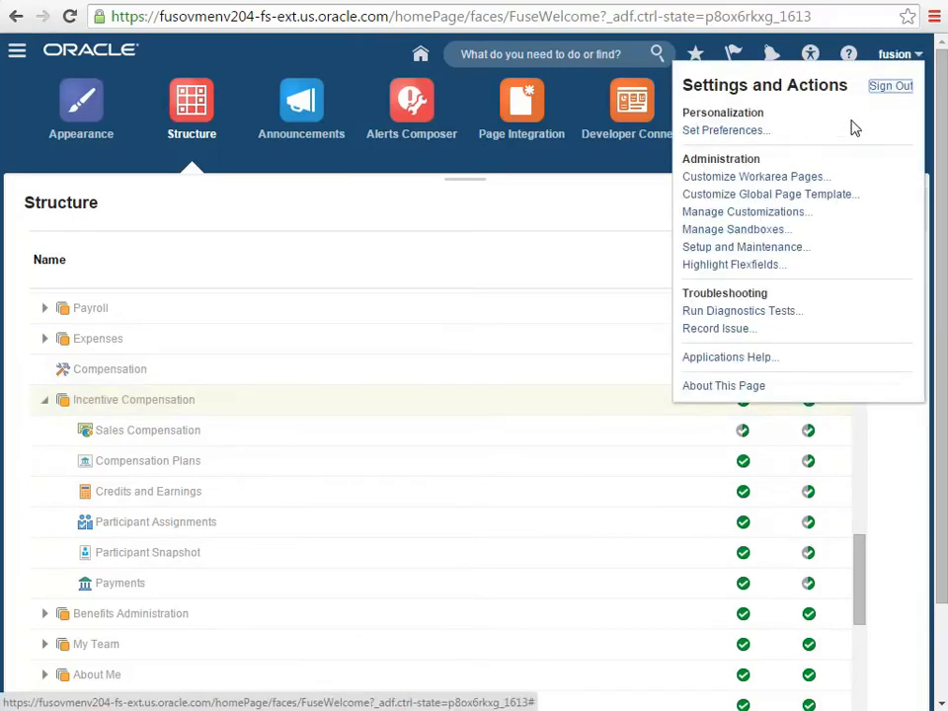
pyautogui.click(756, 231)
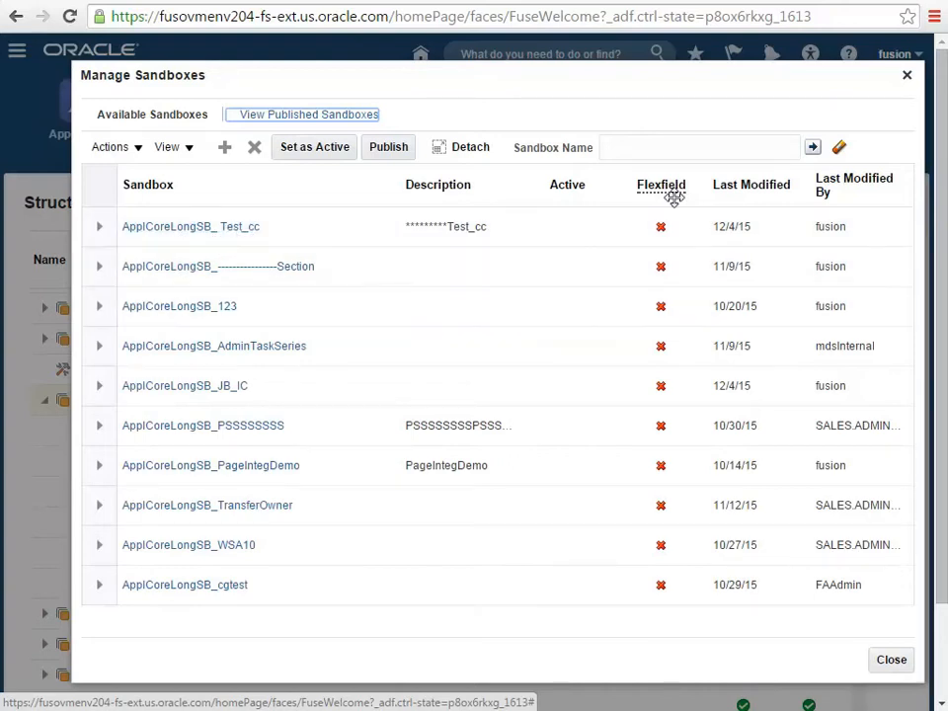
pyautogui.click(655, 155)
pyautogui.write('JB')
pyautogui.click(813, 148)
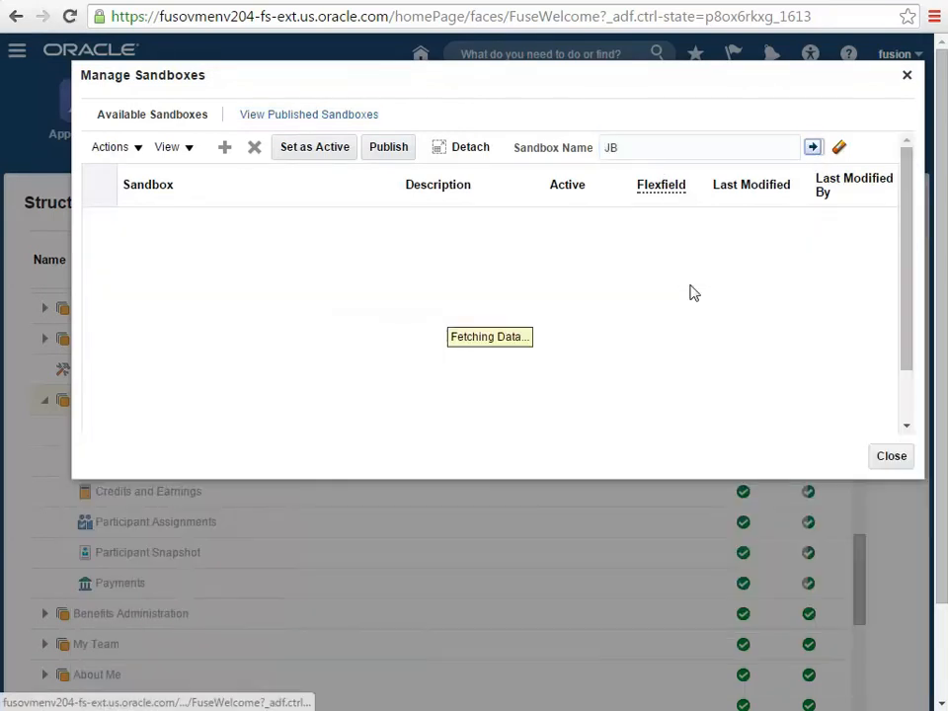
pyautogui.doubleClick(329, 237)
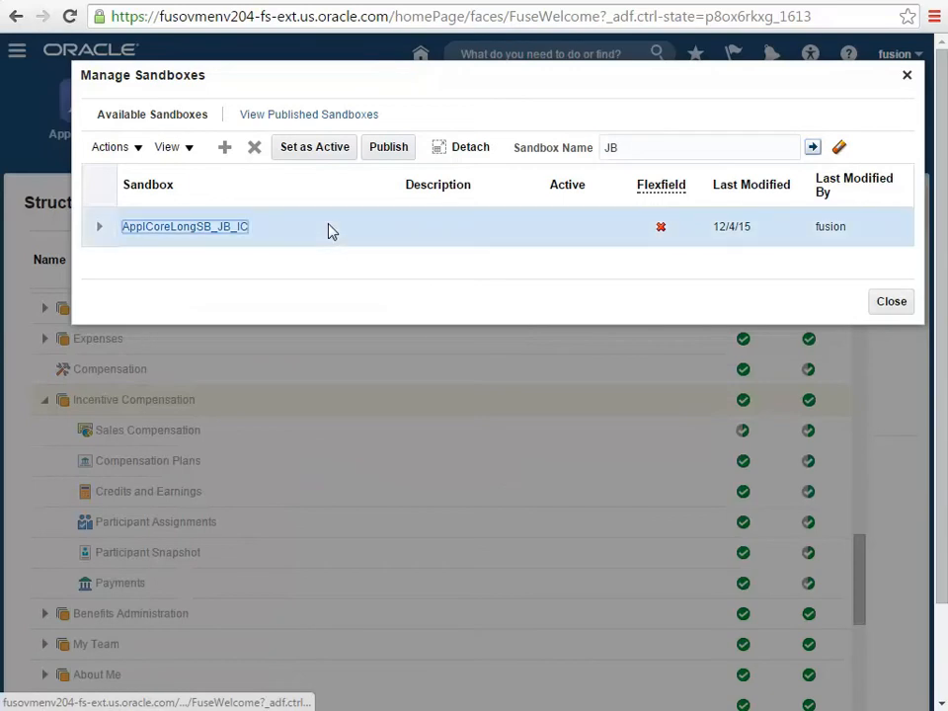
pyautogui.click(323, 154)
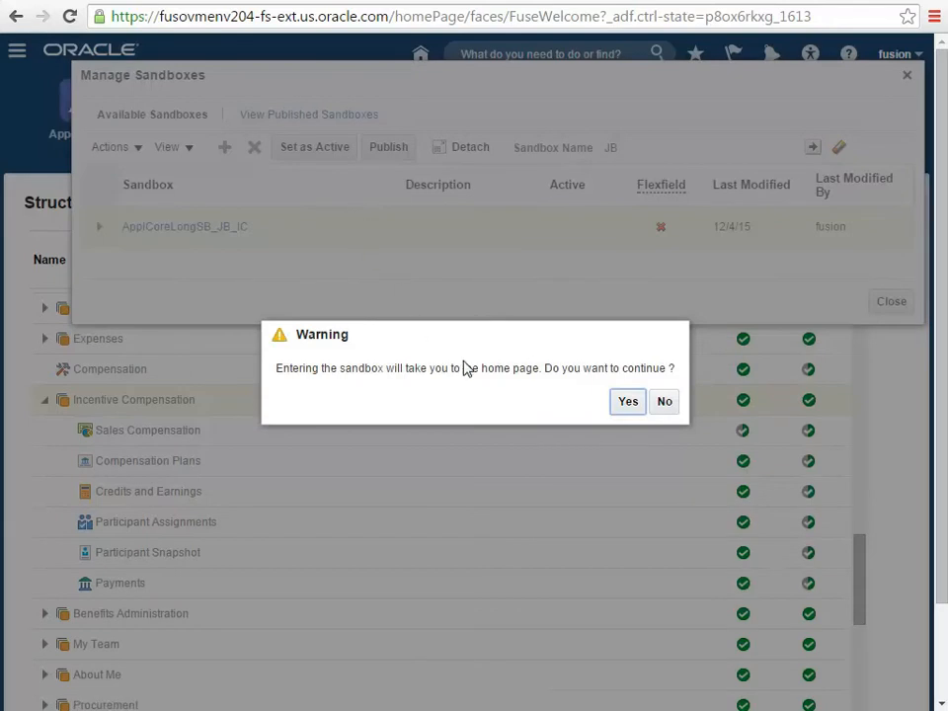
pyautogui.click(624, 404)
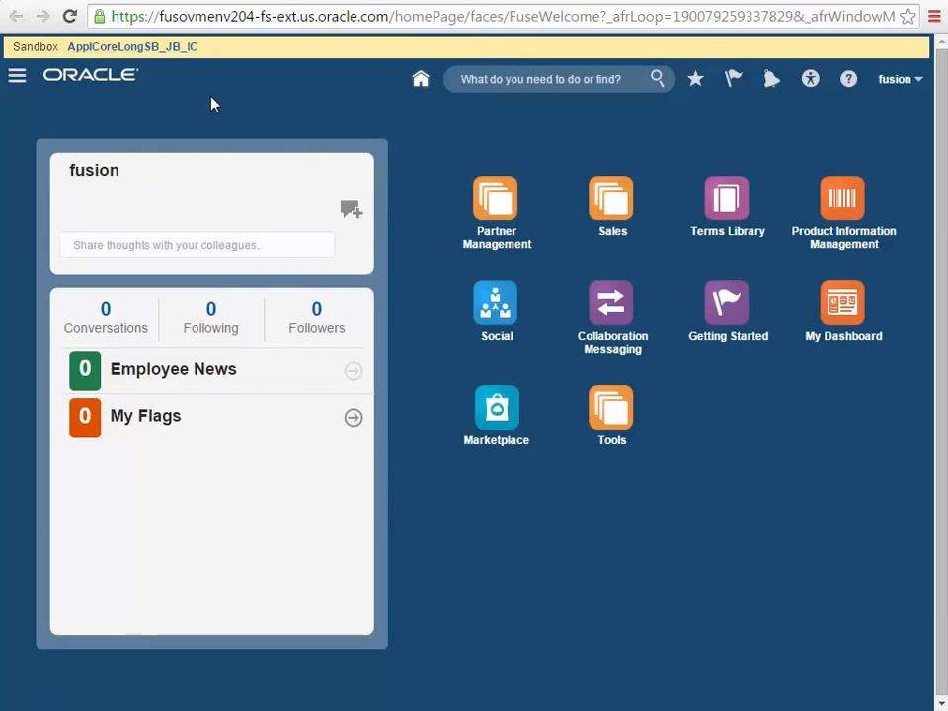
# Open the Structure page inside the active sandbox and locate the expanded Incentive Compensation category
pyautogui.click(18, 84)
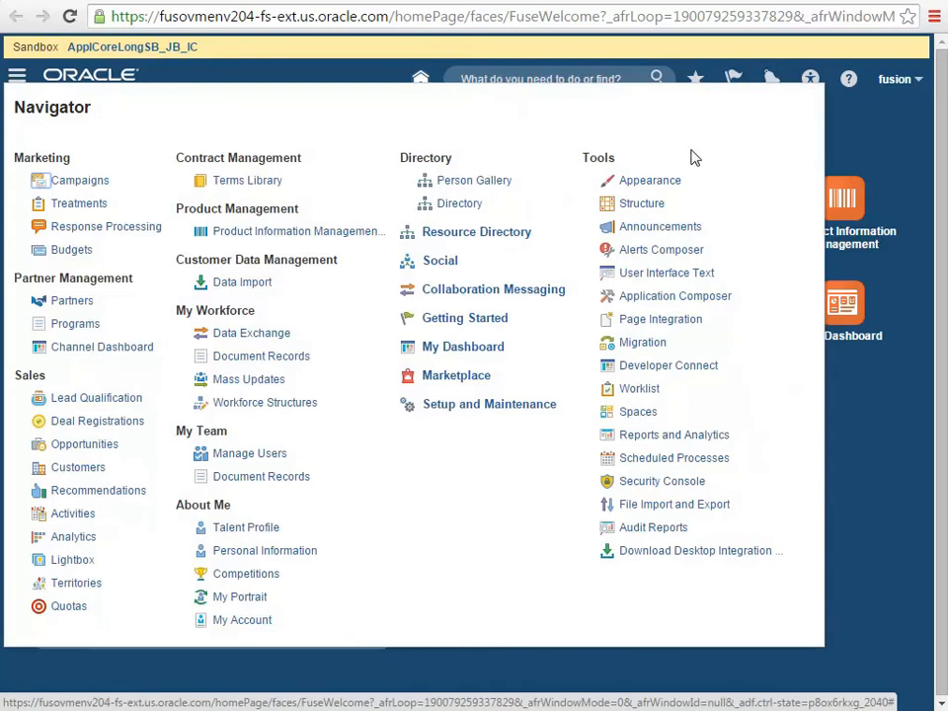
pyautogui.click(644, 204)
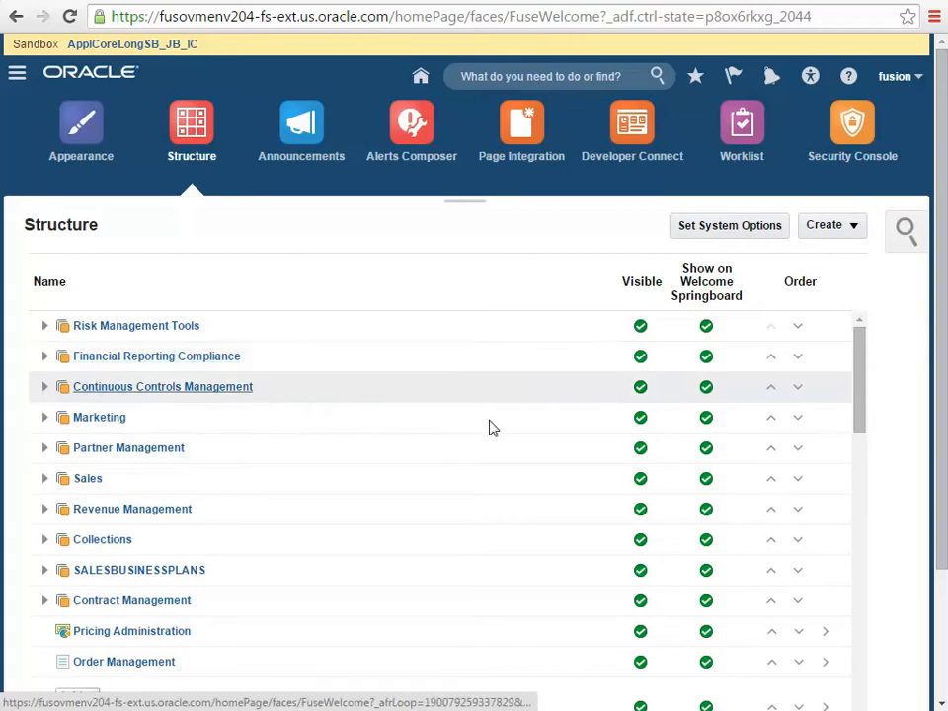
pyautogui.moveTo(859, 370); pyautogui.dragTo(865, 655)
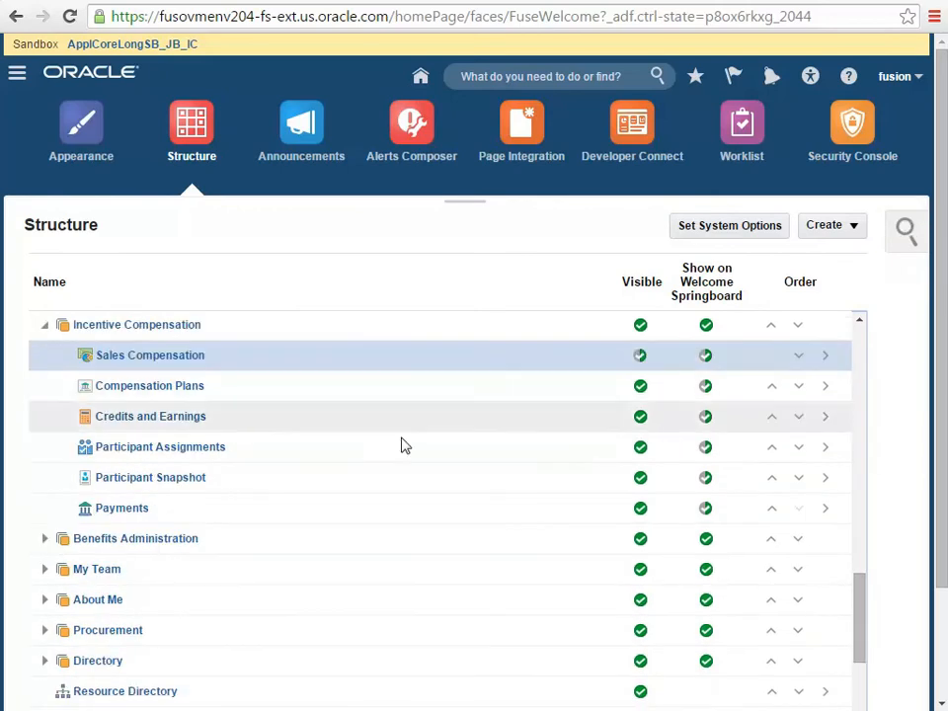
pyautogui.click(235, 325)
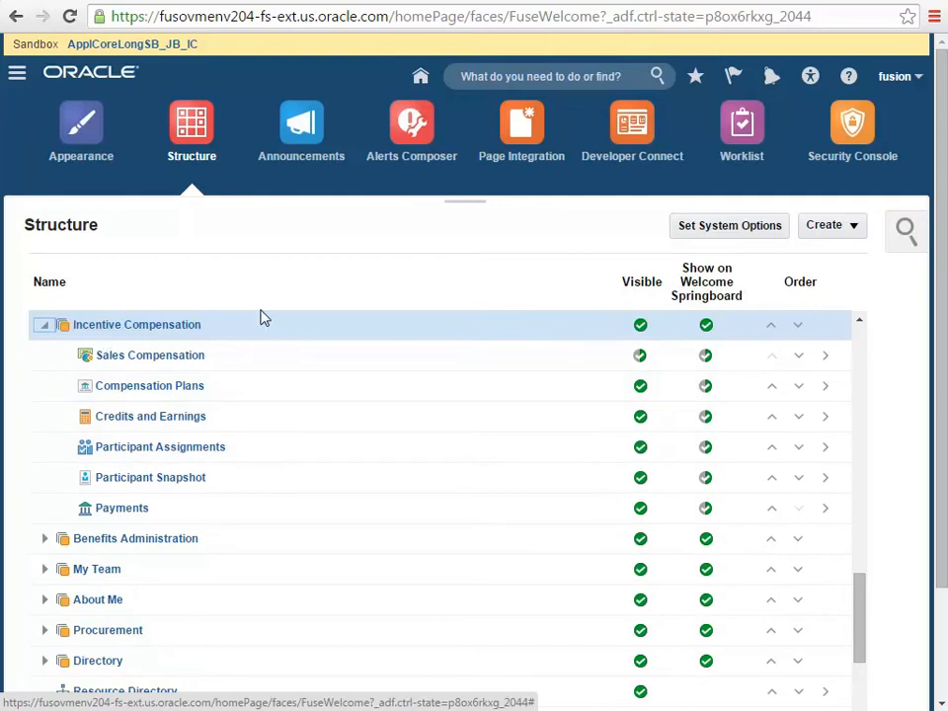
# Start a new page entry in the structure and name it Commission Statement
pyautogui.click(854, 231)
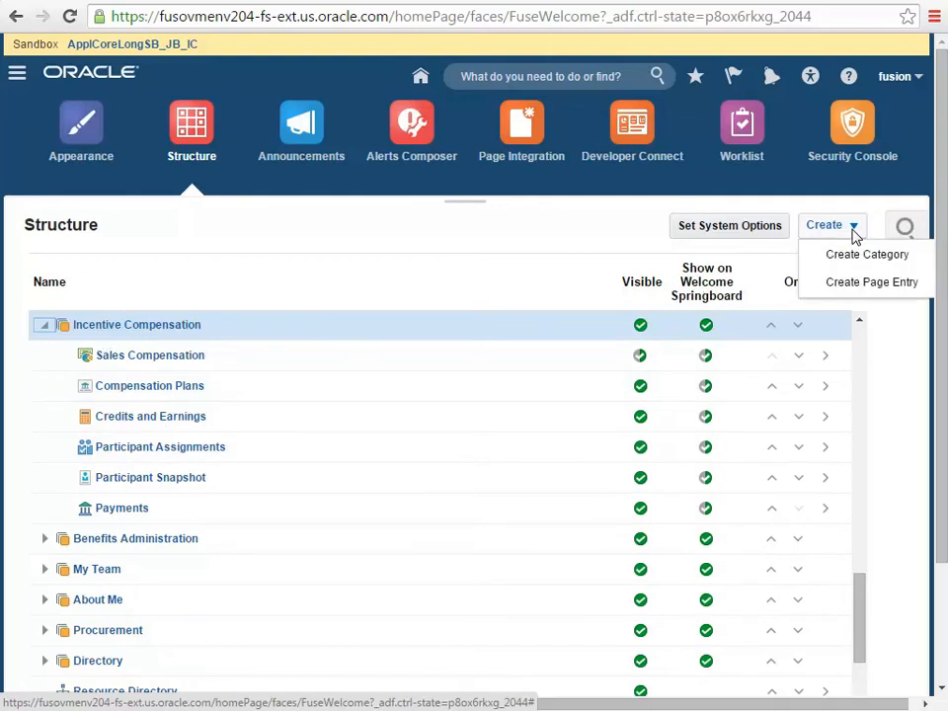
pyautogui.click(895, 289)
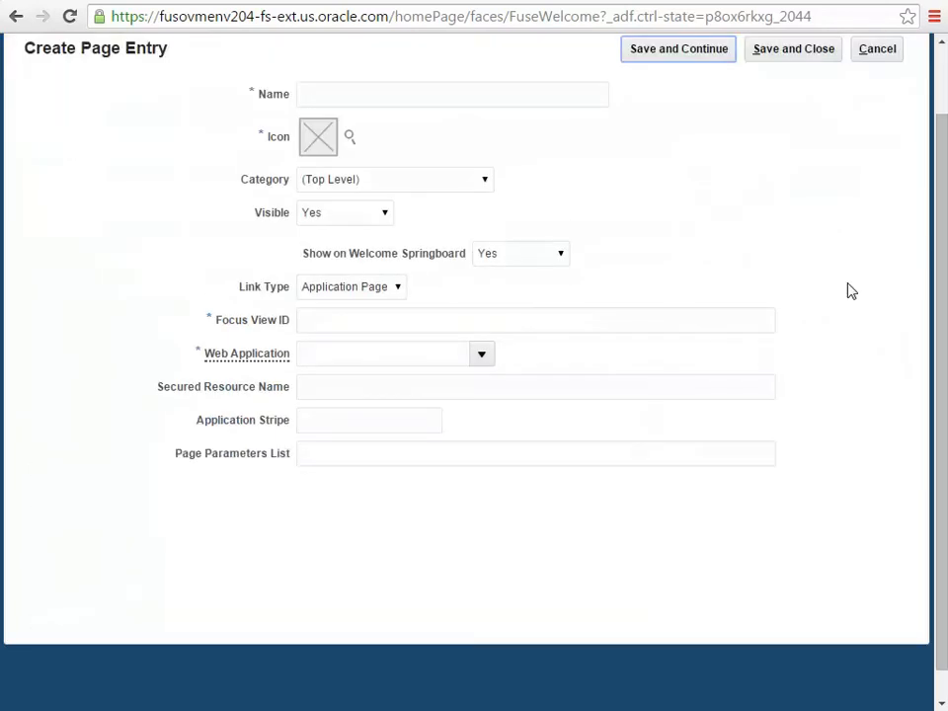
pyautogui.click(328, 95)
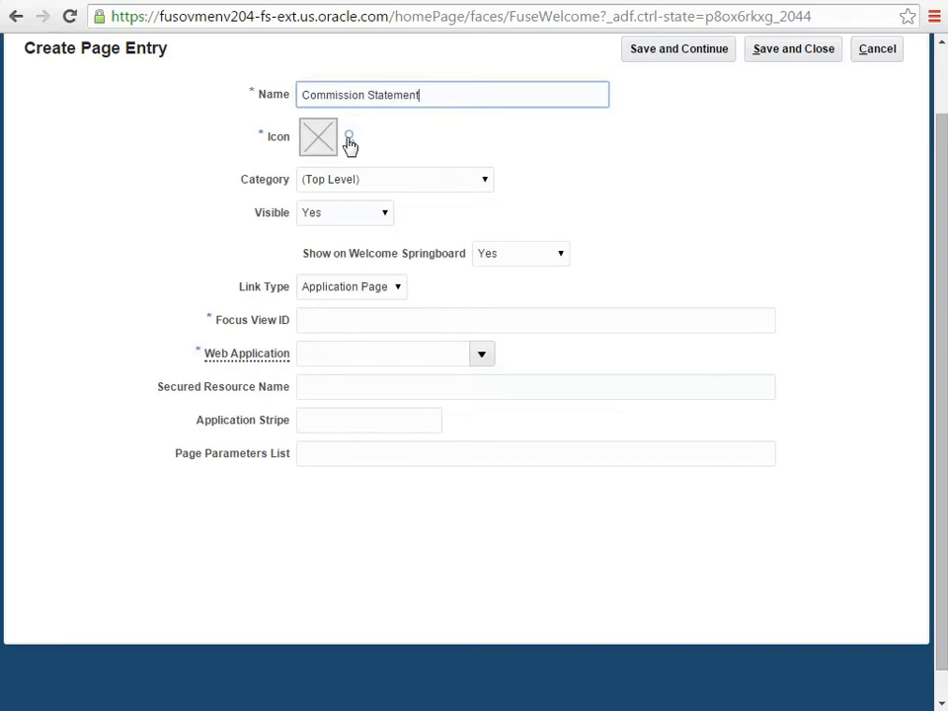
# Assign the orange icon of a person climbing stairs to the Commission Statement page entry
pyautogui.click(348, 137)
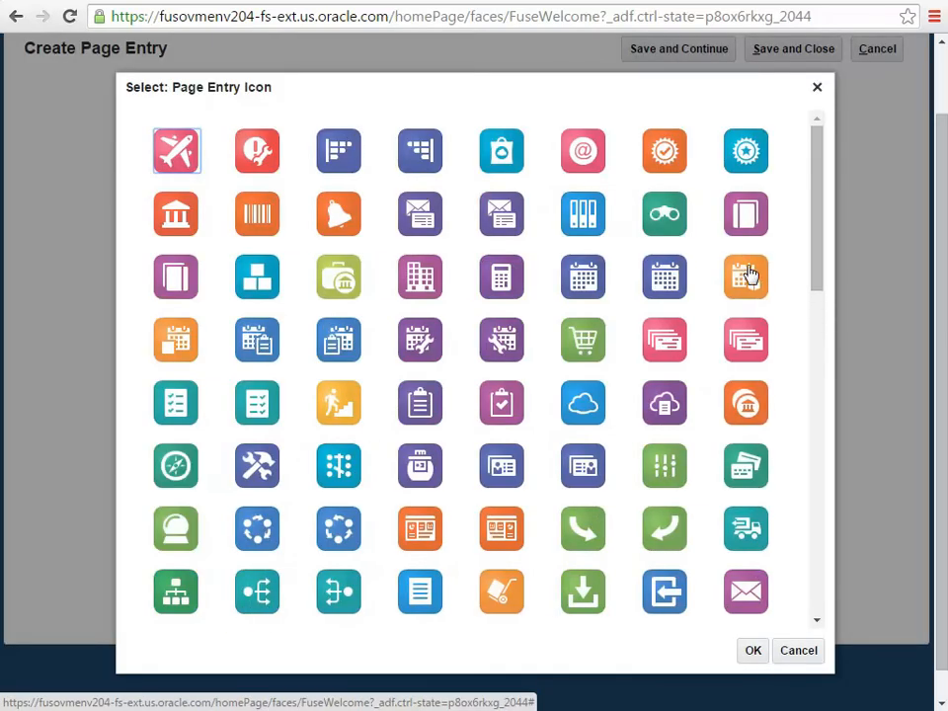
pyautogui.moveTo(821, 267); pyautogui.dragTo(818, 298)
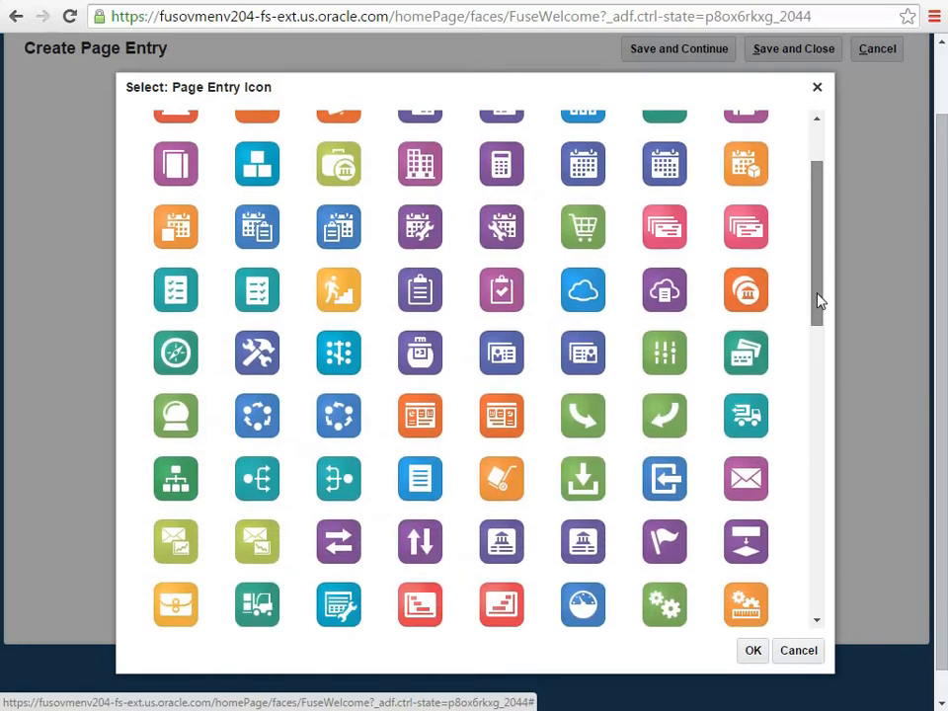
pyautogui.click(347, 310)
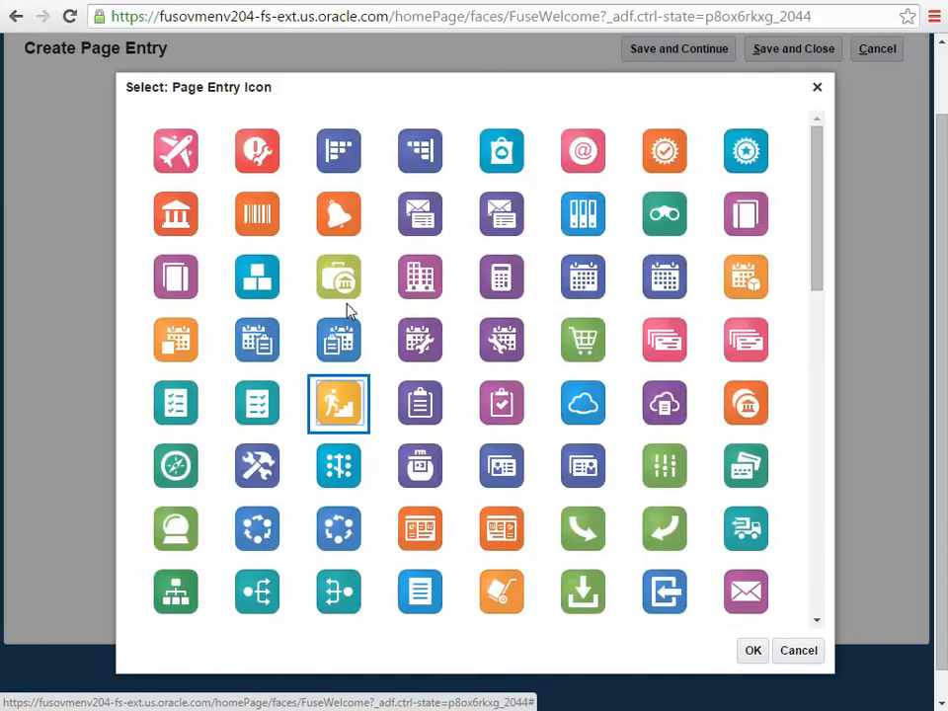
pyautogui.click(752, 651)
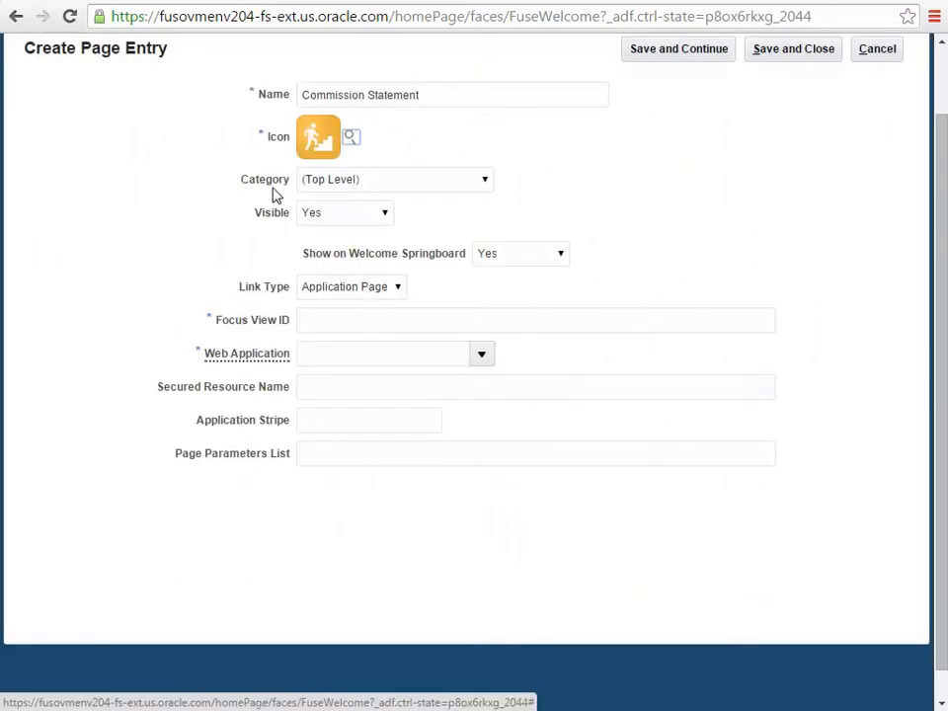
# Set the Commission Statement page entry's category to Incentive Compensation
pyautogui.click(484, 182)
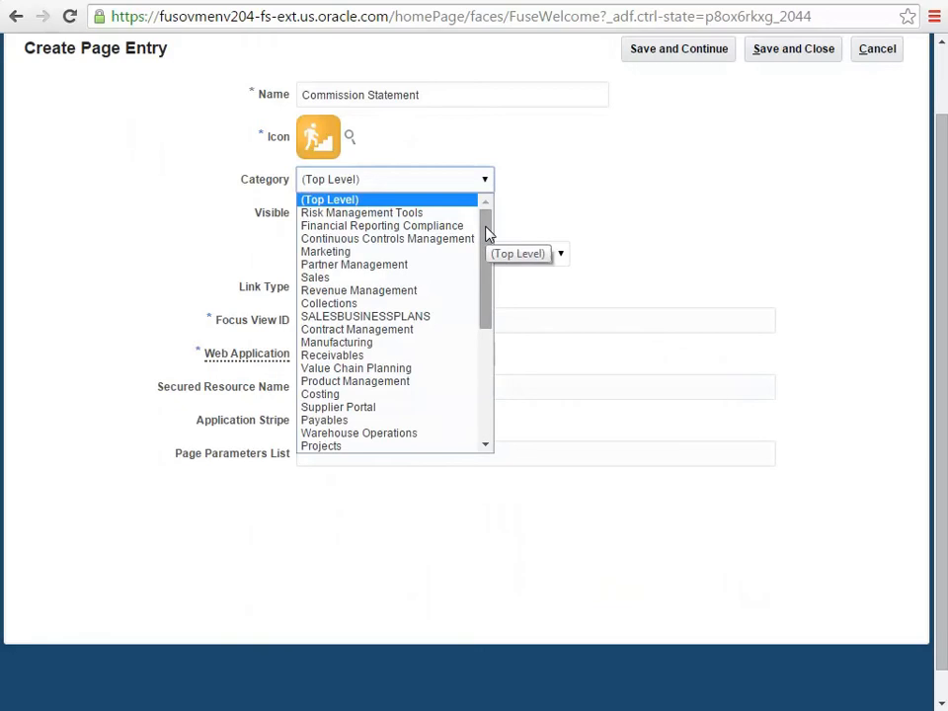
pyautogui.moveTo(485, 233); pyautogui.dragTo(483, 354)
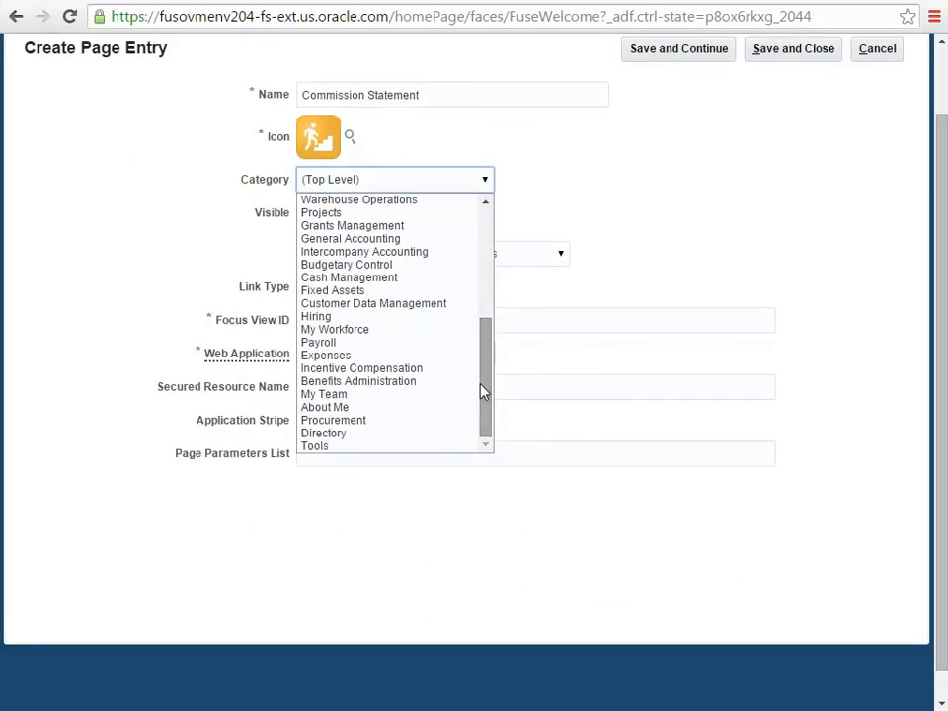
pyautogui.click(418, 369)
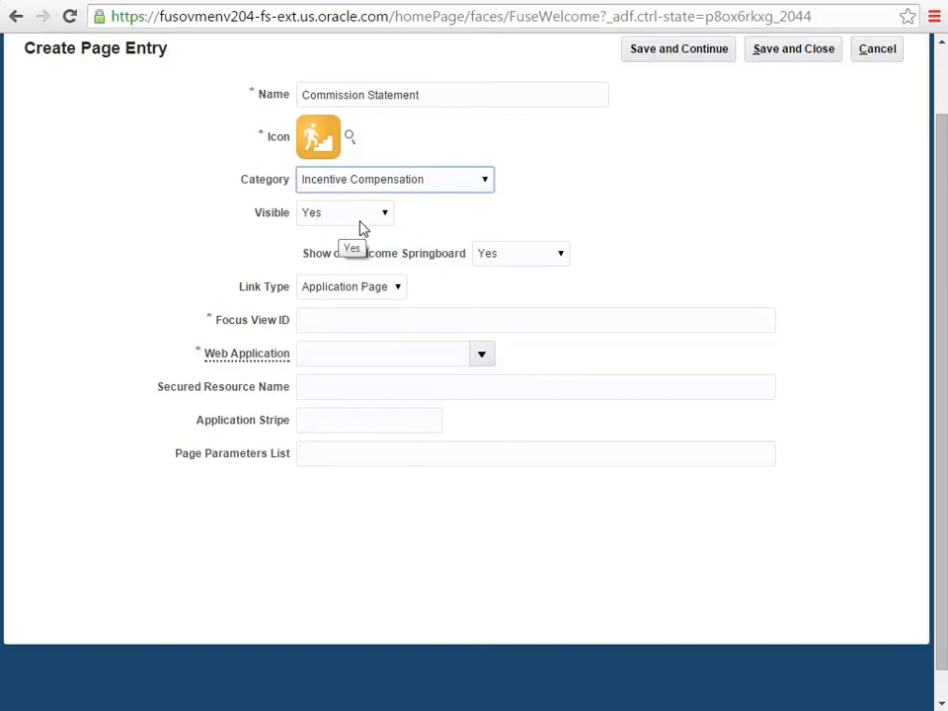
pyautogui.scroll(2, 942, 153)
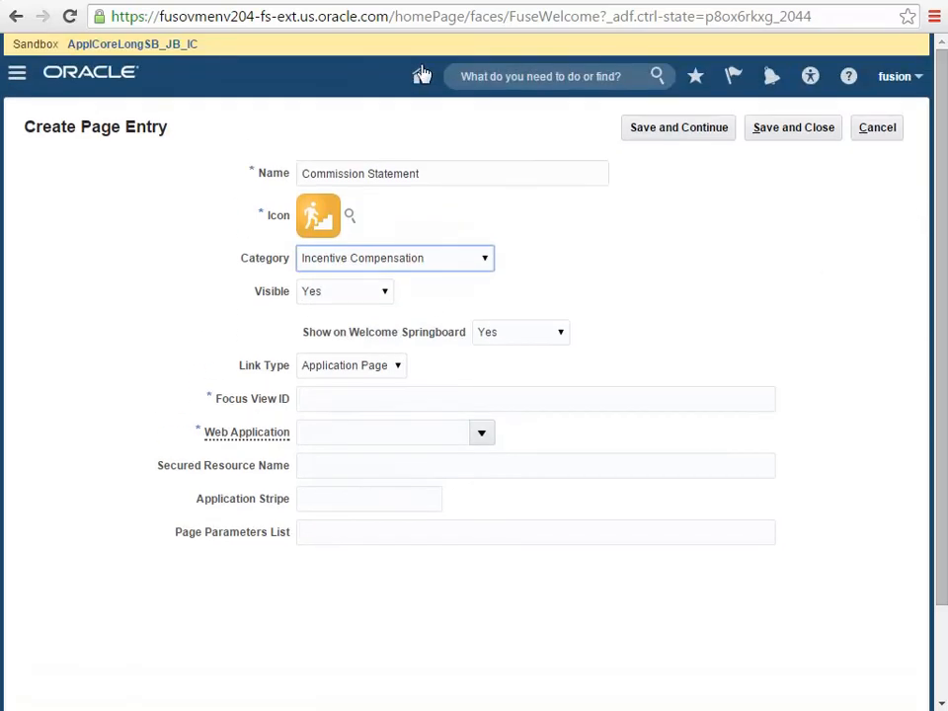
pyautogui.click(16, 78)
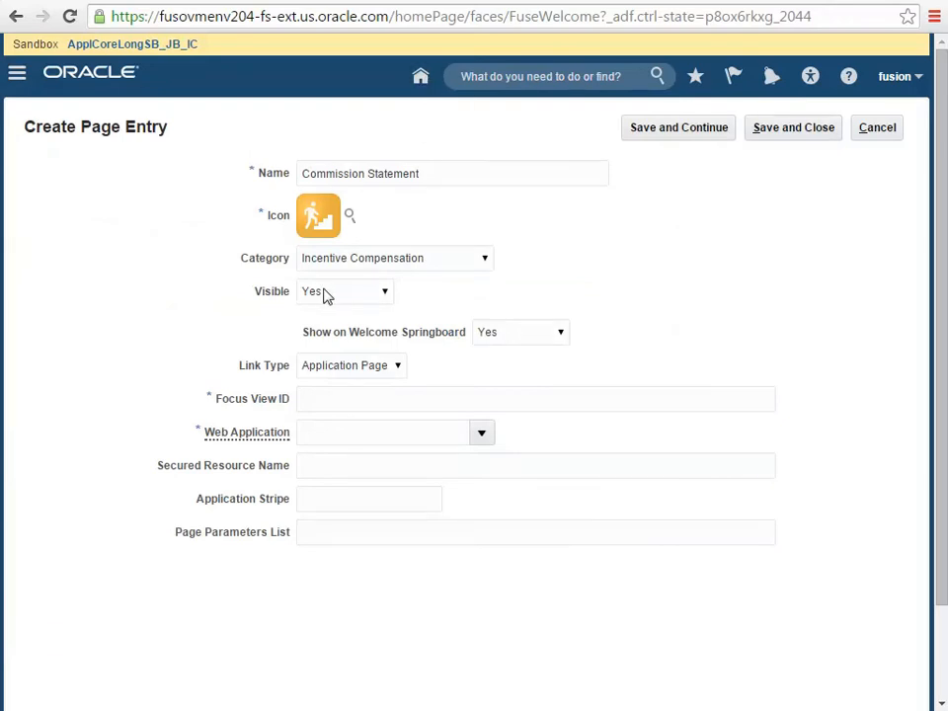
# Set the page entry's link type to Static URL with Secure Destination turned off
pyautogui.click(398, 367)
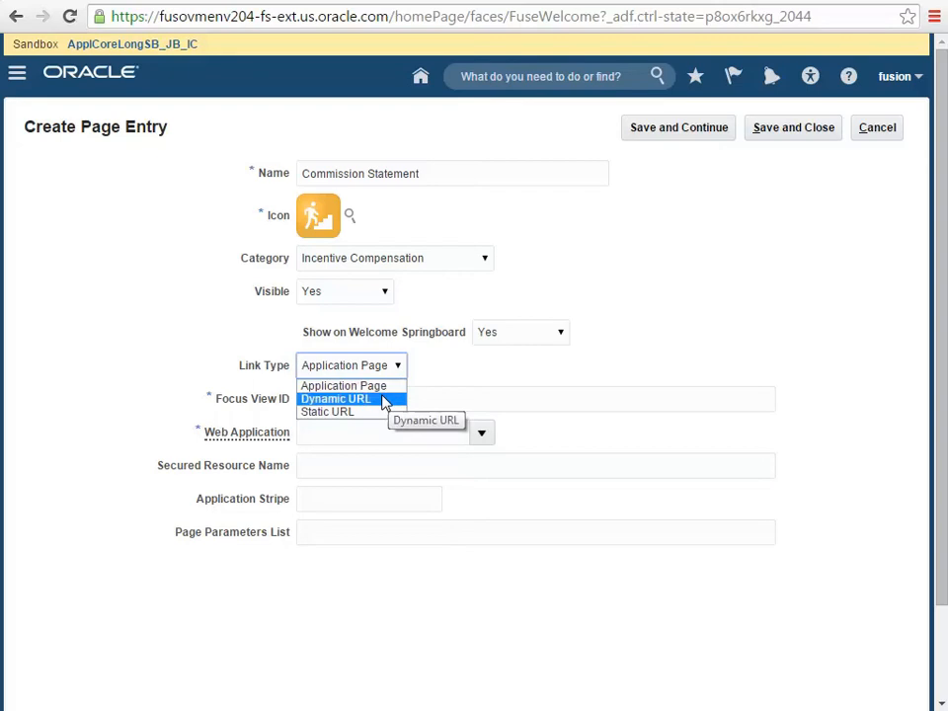
pyautogui.click(360, 415)
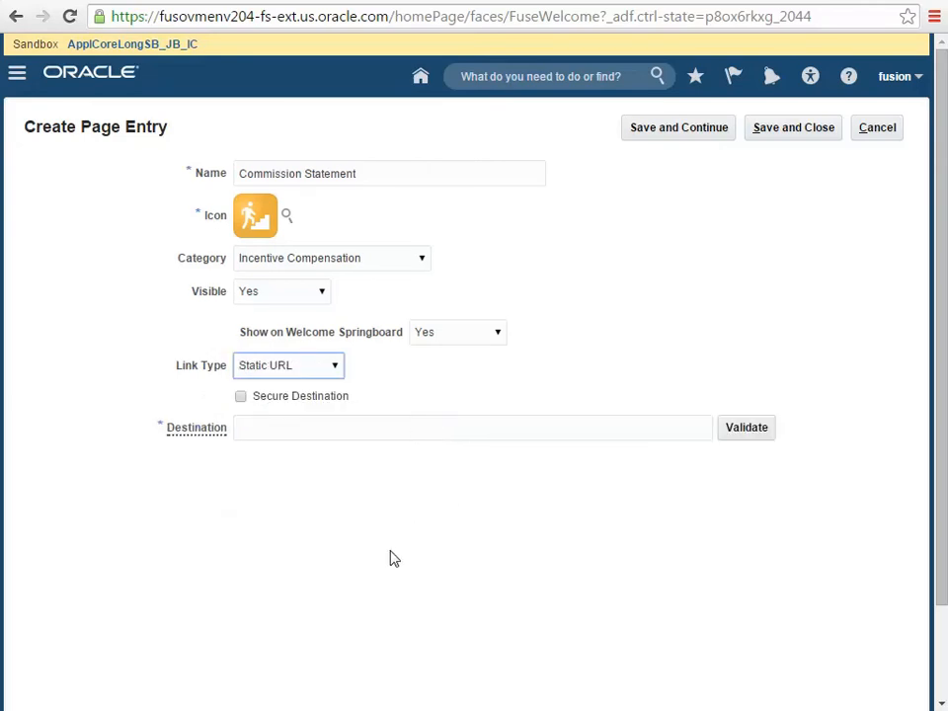
pyautogui.click(241, 397)
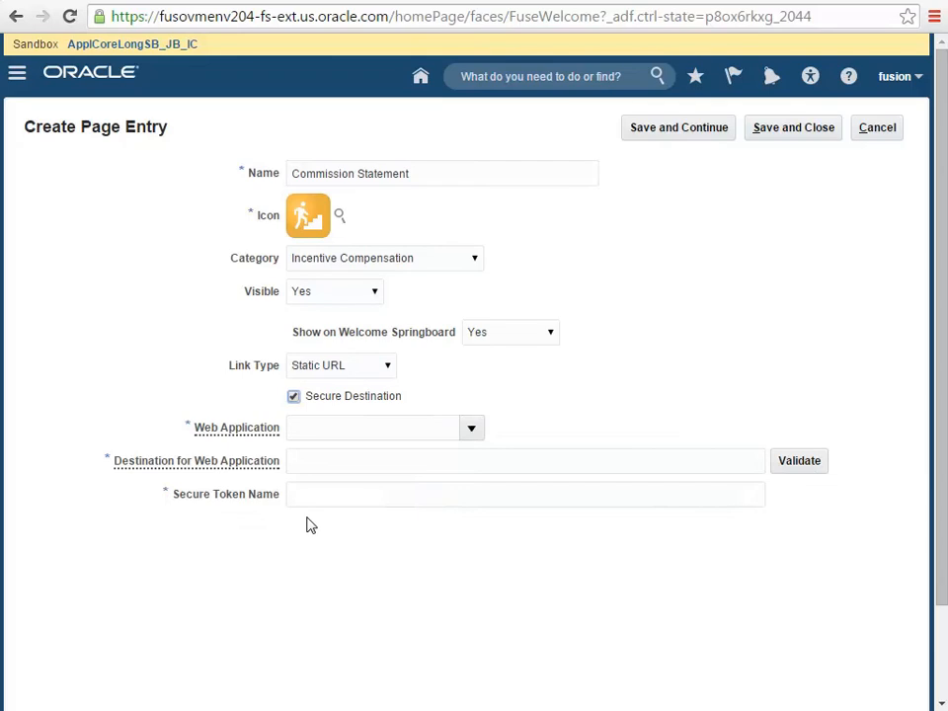
pyautogui.click(293, 397)
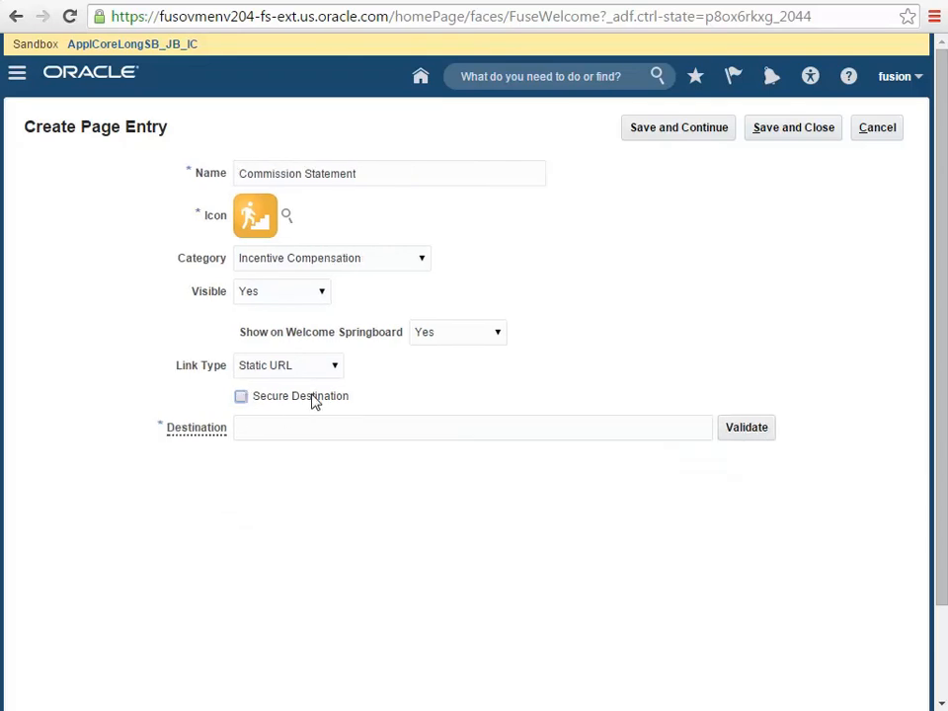
# Switch to Oracle Business Intelligence, open the Incentive Compensation Commission Statement Dashboard from the catalog and copy its full URL
pyautogui.click(239, 429)
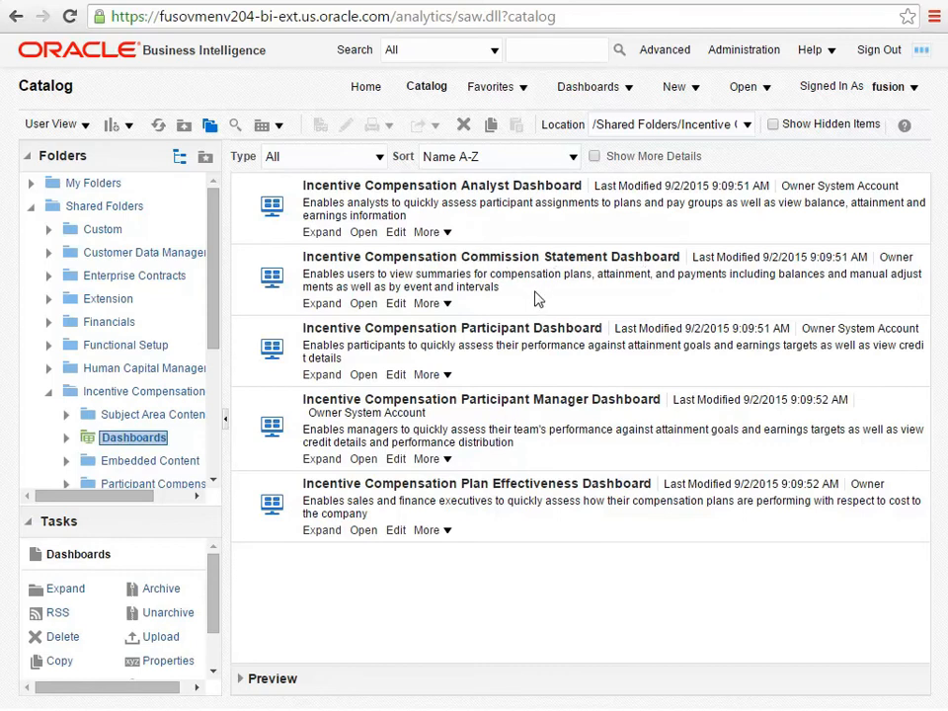
pyautogui.click(361, 305)
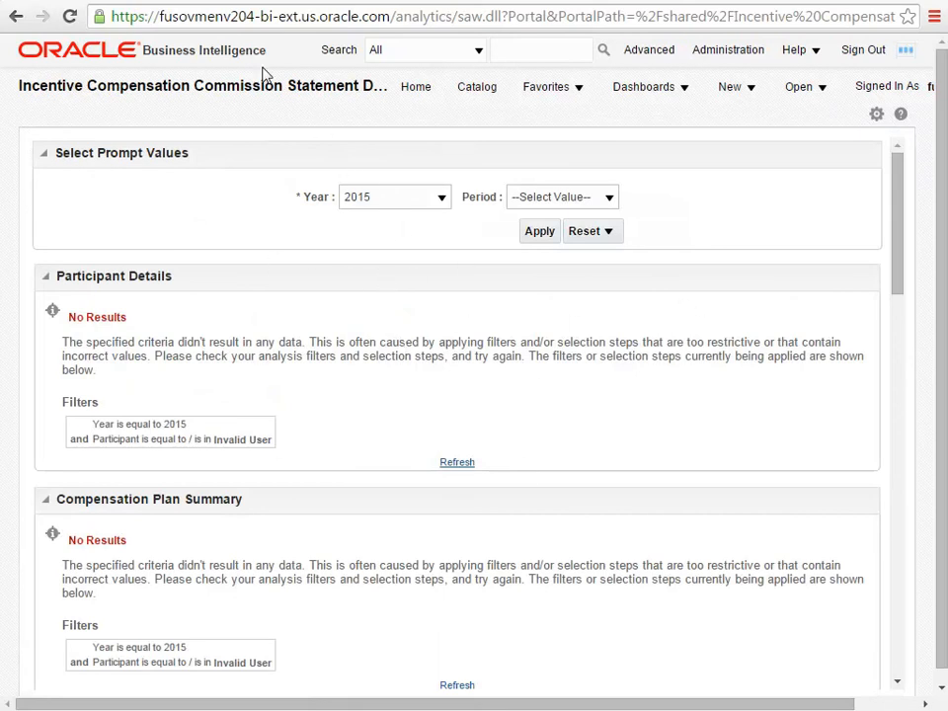
pyautogui.click(184, 22)
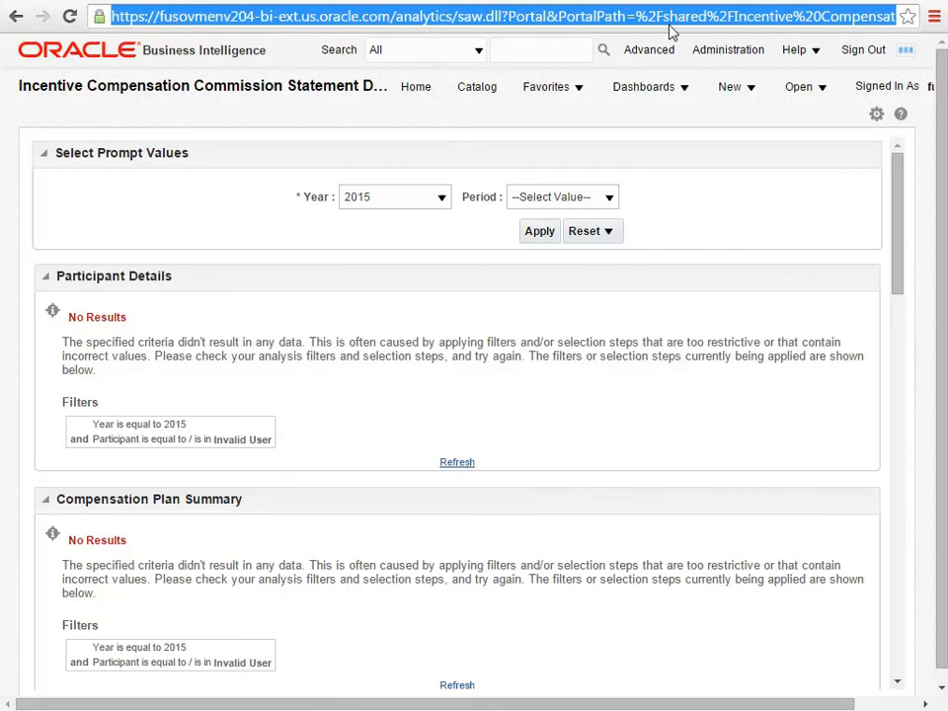
# Return to the Create Page Entry form, paste the copied dashboard URL as the Destination and save and close the entry
pyautogui.click(604, 0)
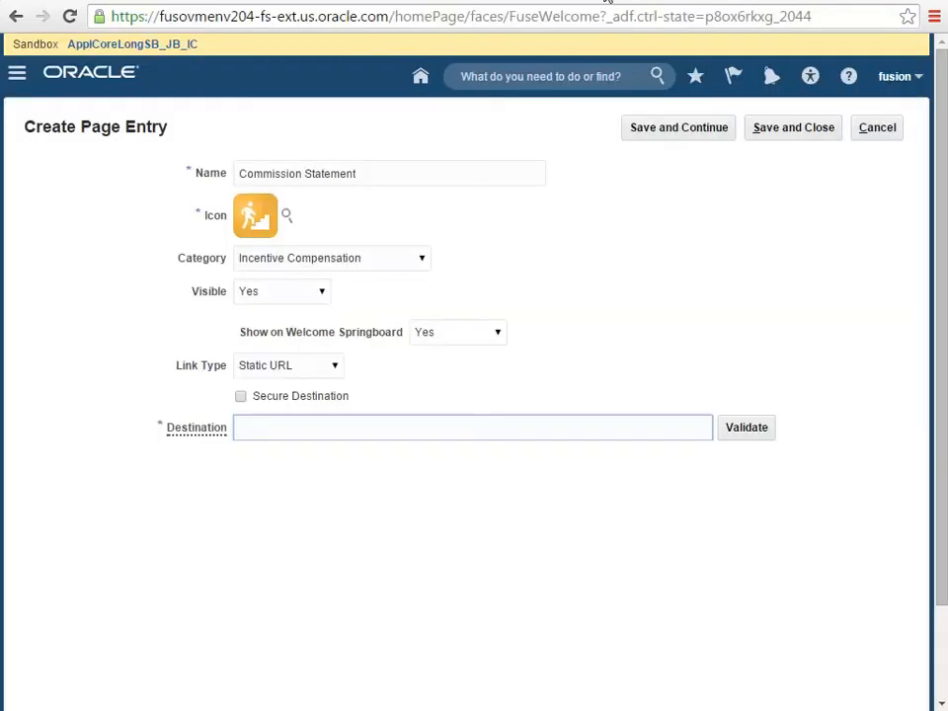
pyautogui.click(257, 426)
pyautogui.press('Down')
pyautogui.press('Return')
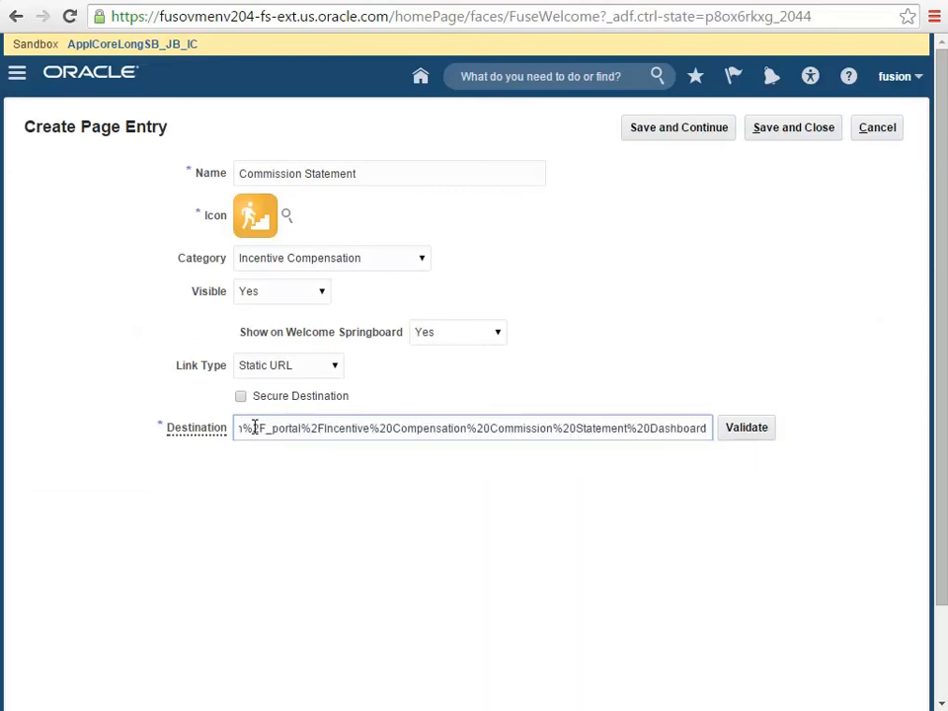
pyautogui.click(782, 132)
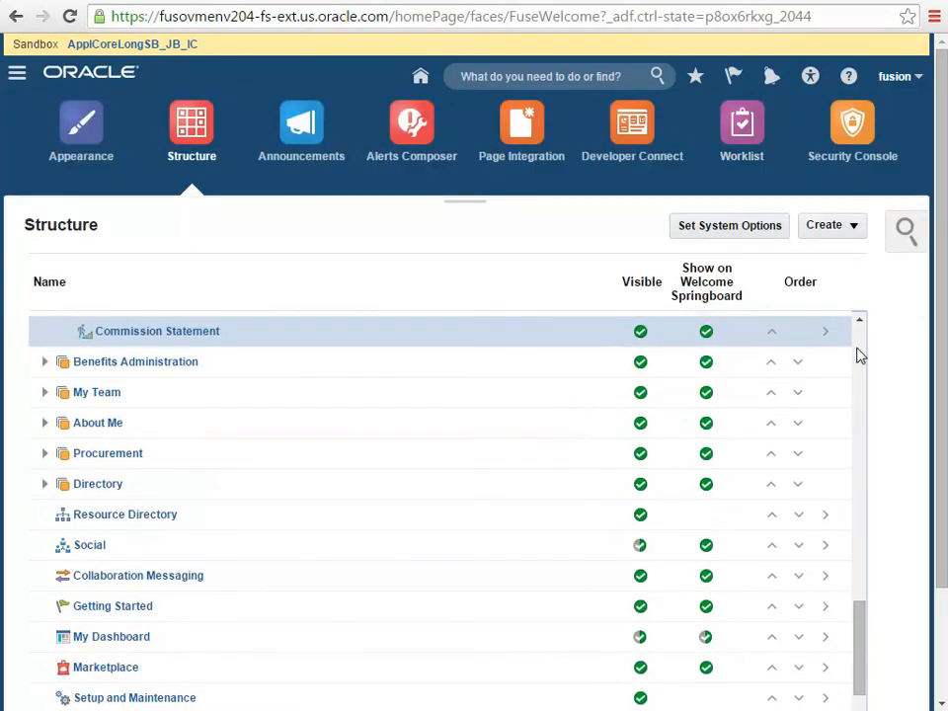
# Locate the Commission Statement entry under Incentive Compensation in the structure list and open it for editing
pyautogui.click(860, 320)
pyautogui.click(860, 320)
pyautogui.click(860, 320)
pyautogui.click(860, 320)
pyautogui.click(860, 320)
pyautogui.click(860, 320)
pyautogui.click(859, 320)
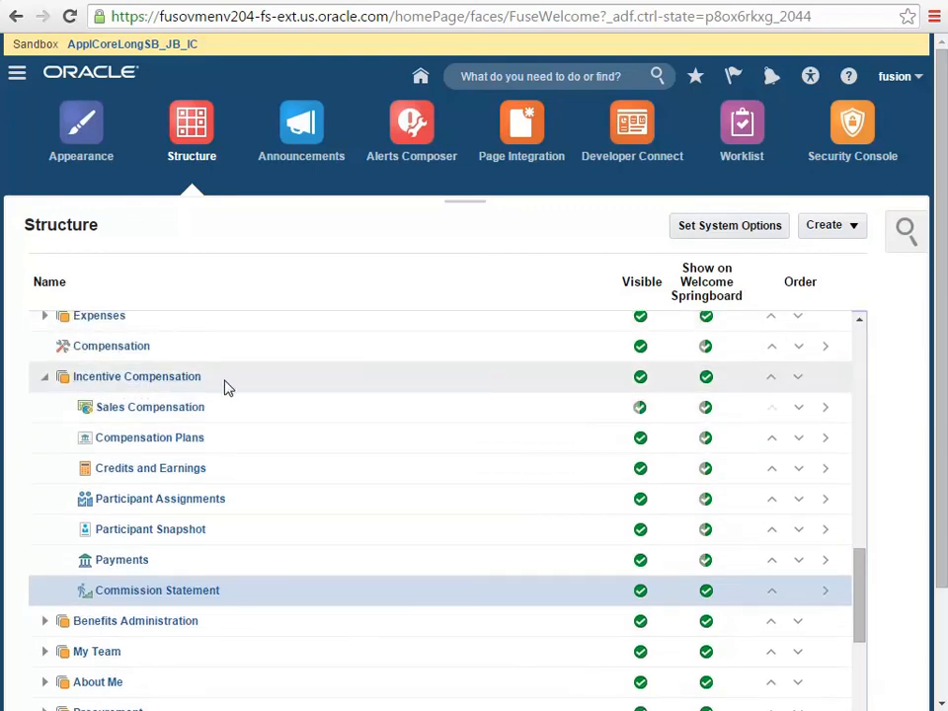
pyautogui.click(198, 593)
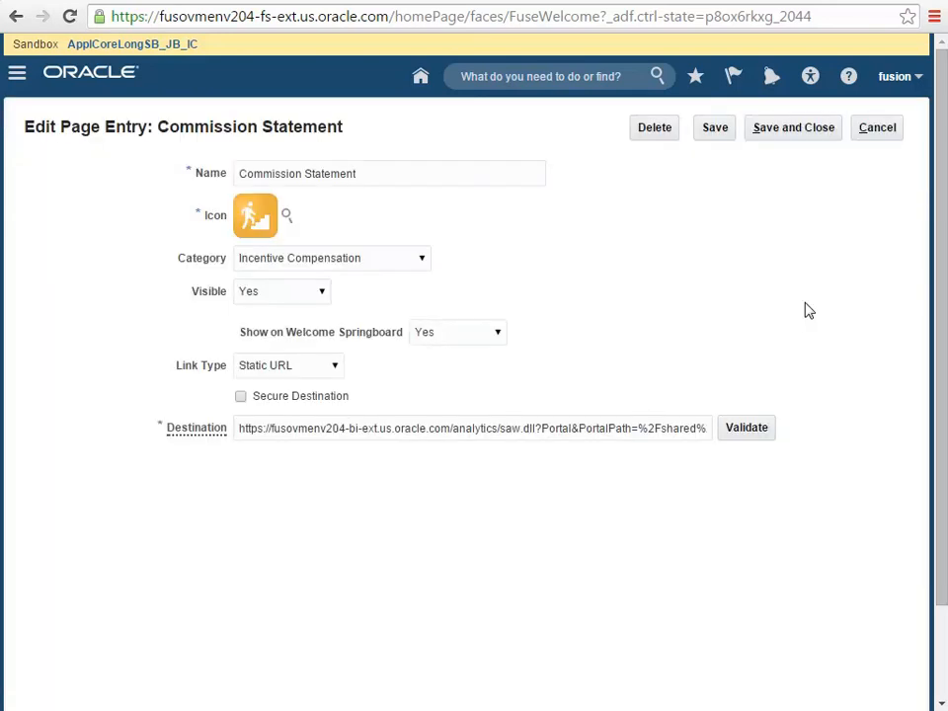
# Try controlling Show on Welcome Springboard with the EL expression #{securityContext.userInRole['ORA_CN_INCENTIVE_COMPENSATION_PARTICIPANT']}, discard it, restore Yes and cancel the page entry edit
pyautogui.click(499, 336)
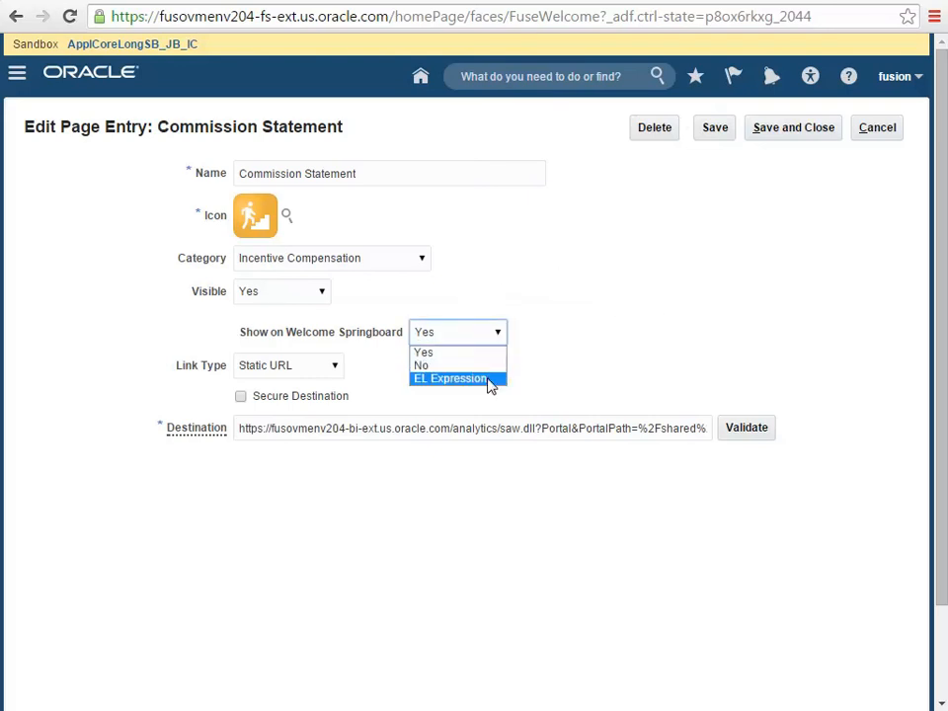
pyautogui.click(490, 383)
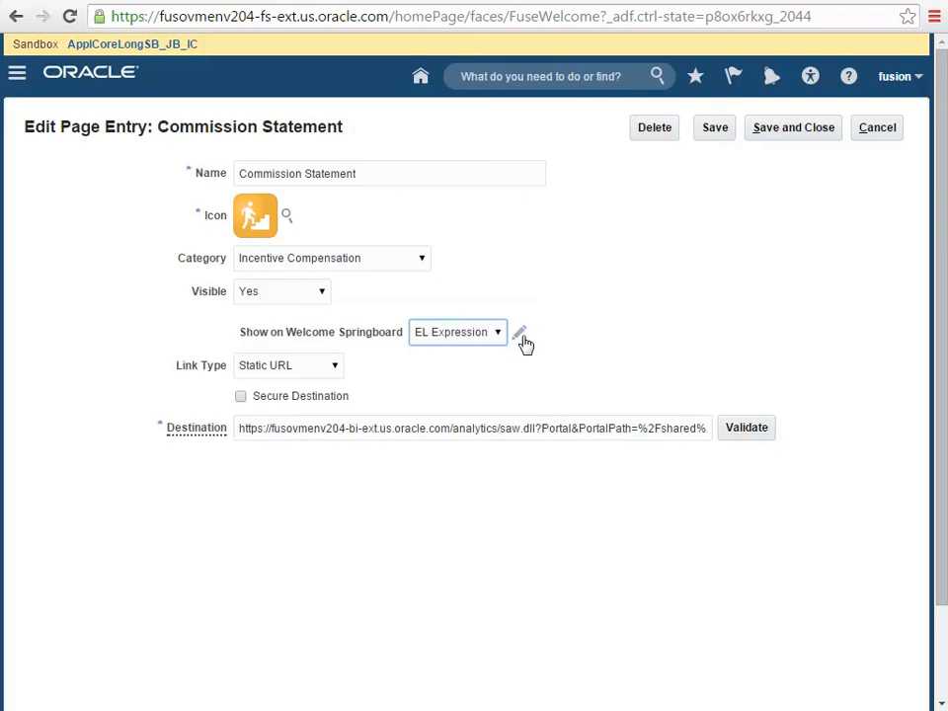
pyautogui.click(518, 335)
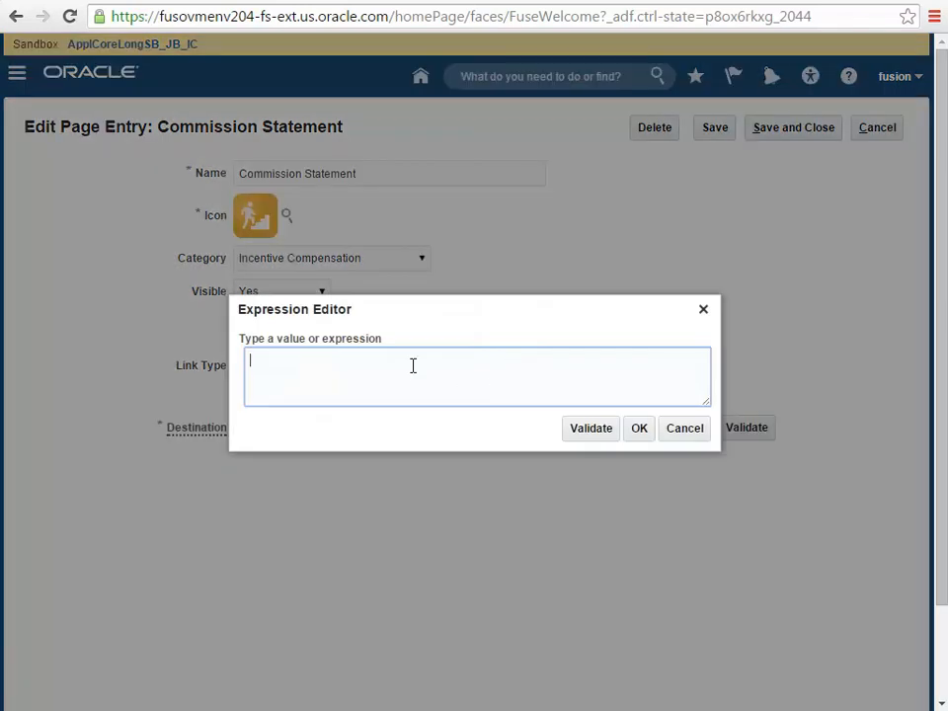
pyautogui.write("#{securityContext.userInRole['ORA_CN_INCENTIVE_COMPENSATION_PARTICIPANT']}")
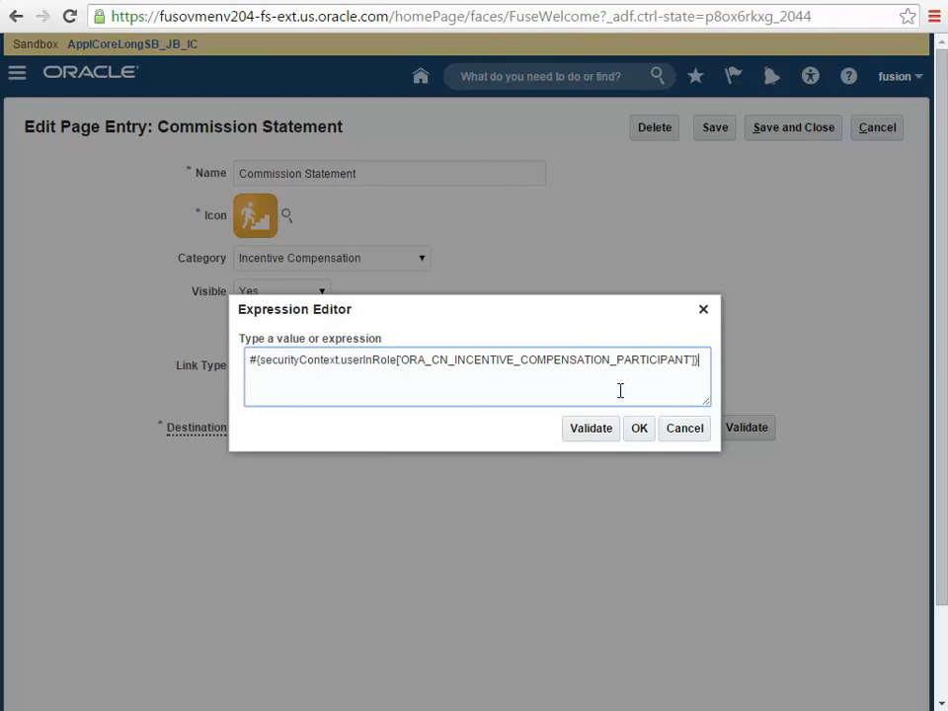
pyautogui.click(685, 431)
pyautogui.click(498, 334)
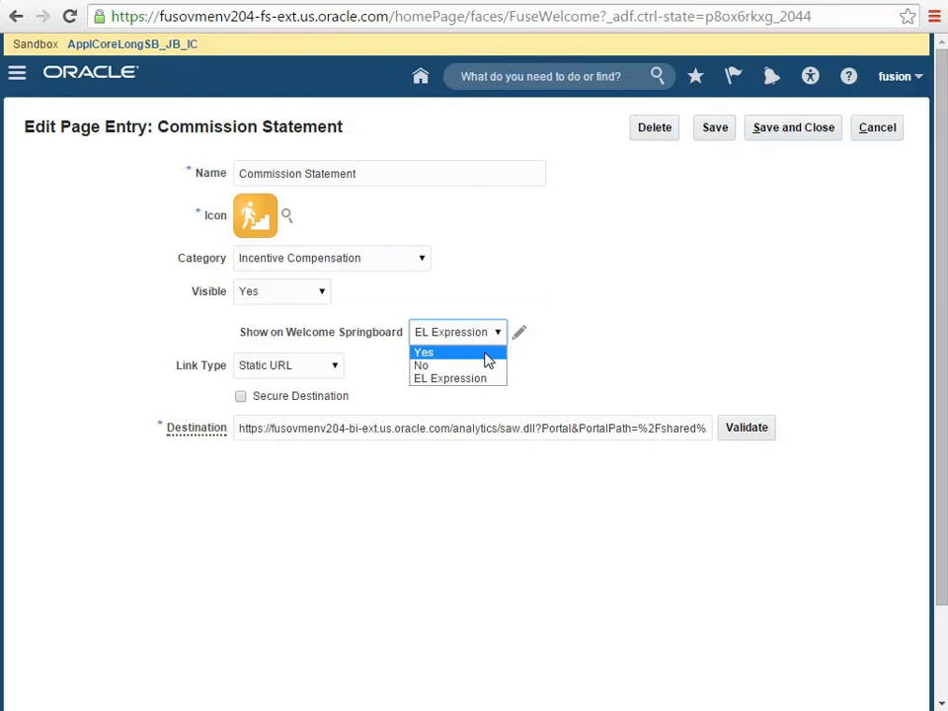
pyautogui.click(485, 354)
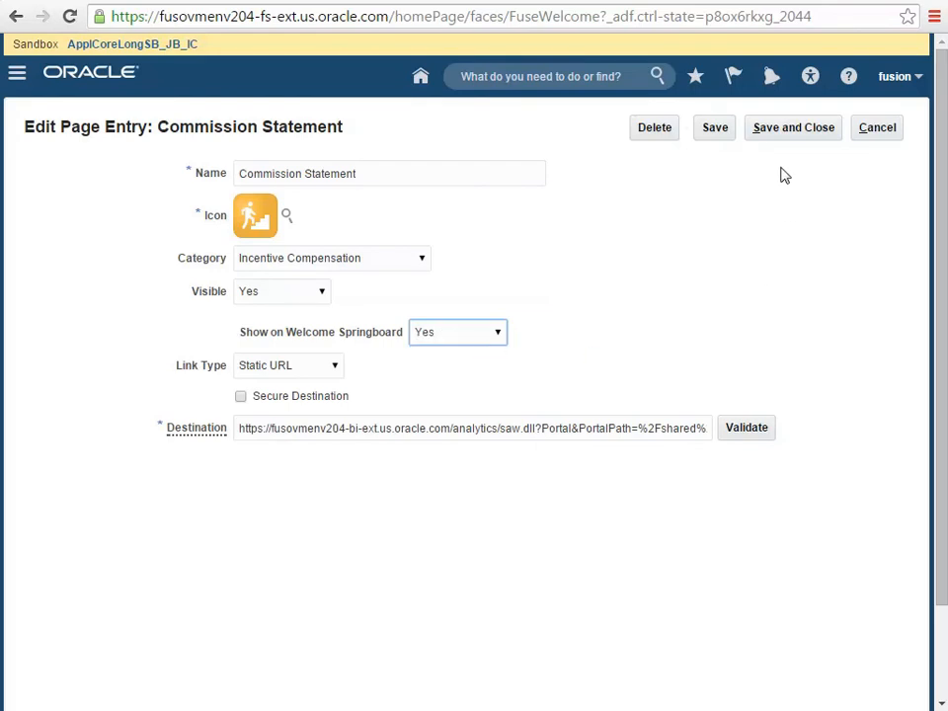
pyautogui.click(879, 134)
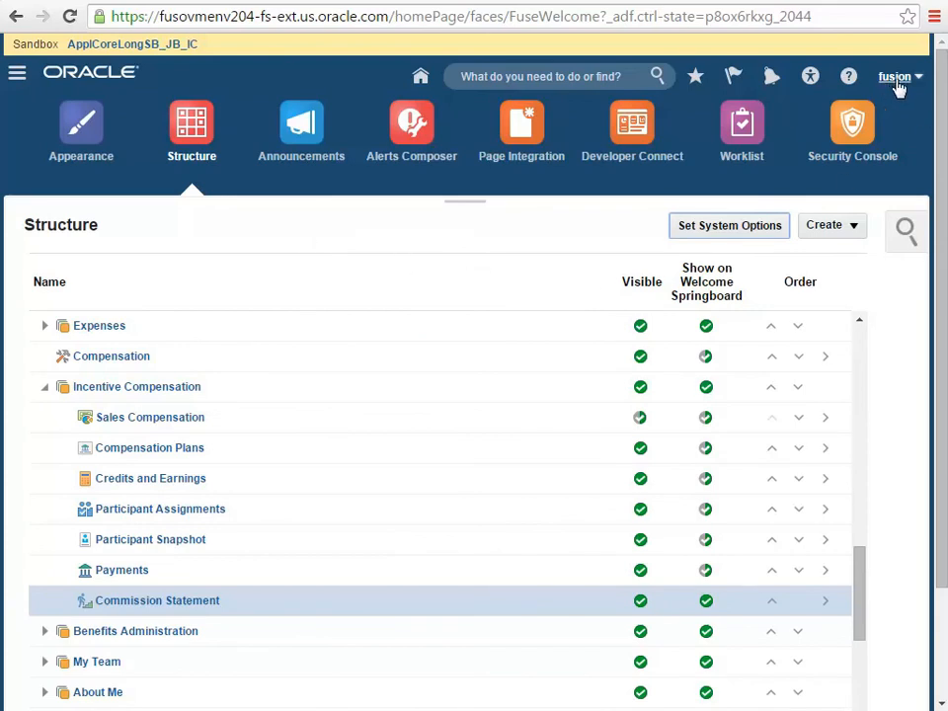
# Test the Commission Statement link from the home page springboard and check which account is signed in on the dashboard
pyautogui.click(422, 81)
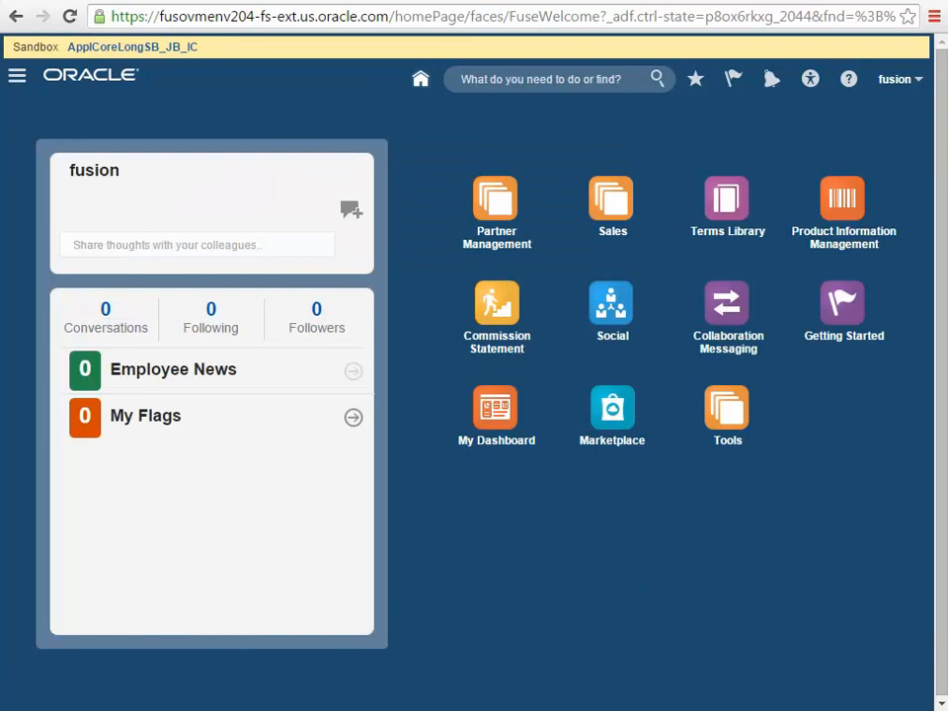
pyautogui.click(506, 324)
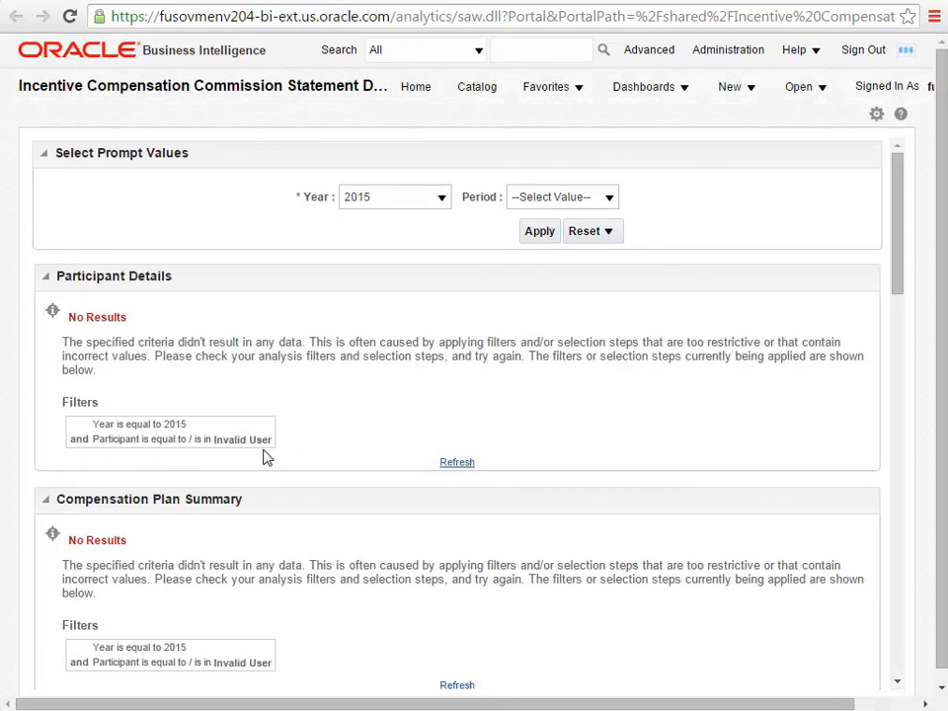
pyautogui.click(927, 87)
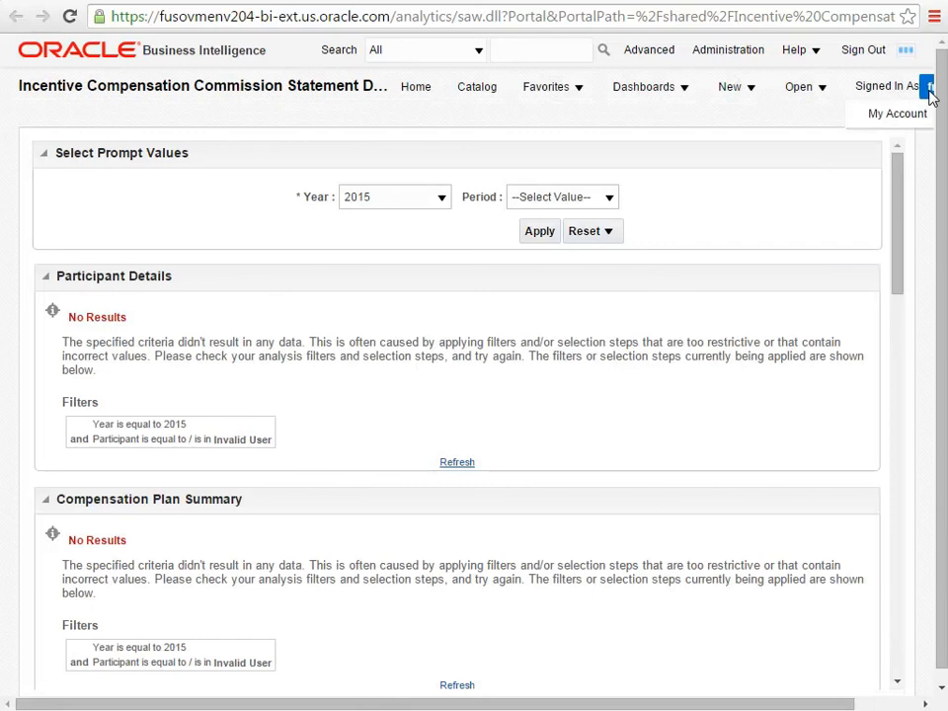